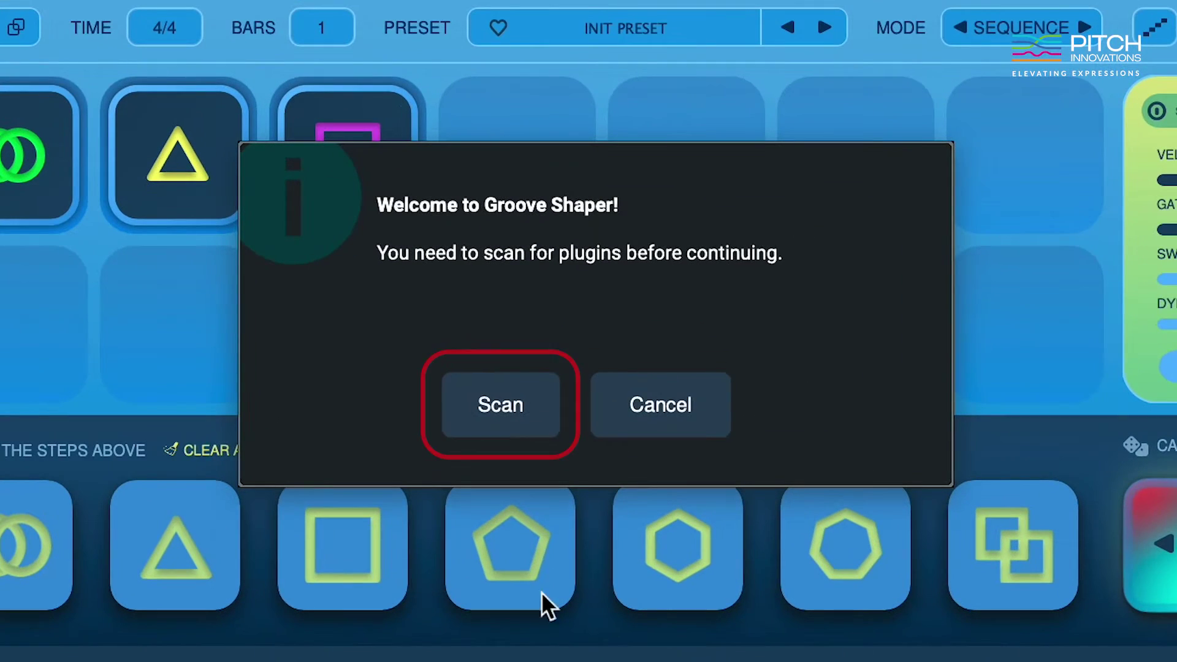
# Start the plug-in scan from the Welcome dialog to find installed instruments
pyautogui.click(536, 397)
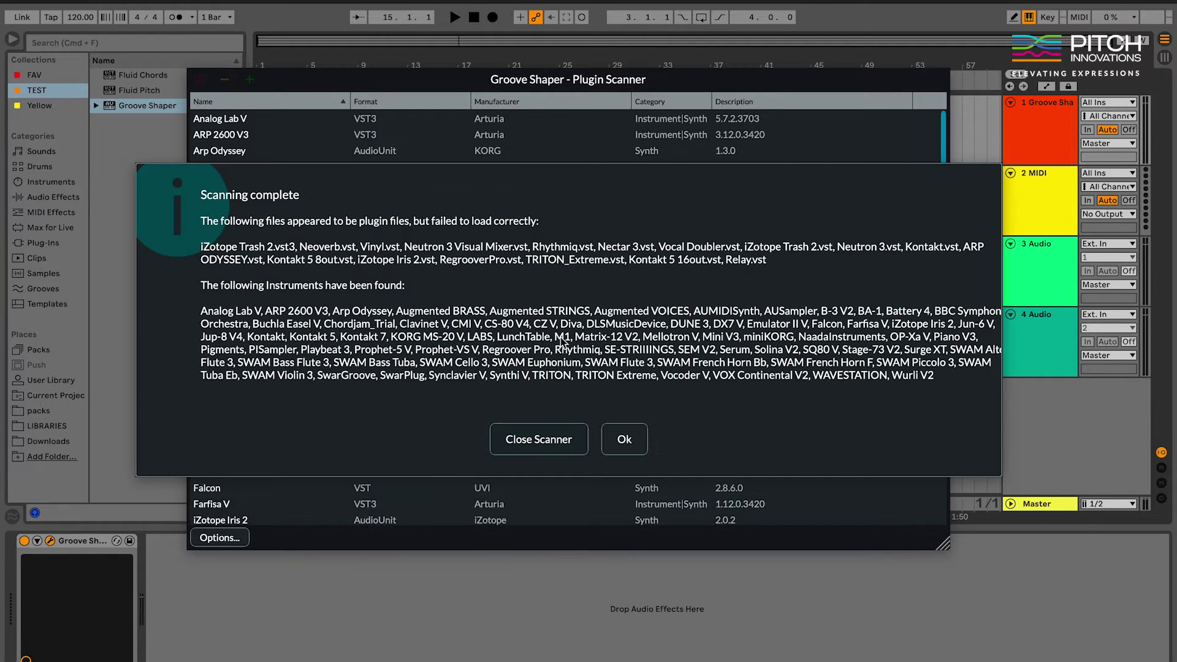
# Dismiss the scan report, check the scanned plug-in locations and browse the VST3 folder
pyautogui.click(631, 443)
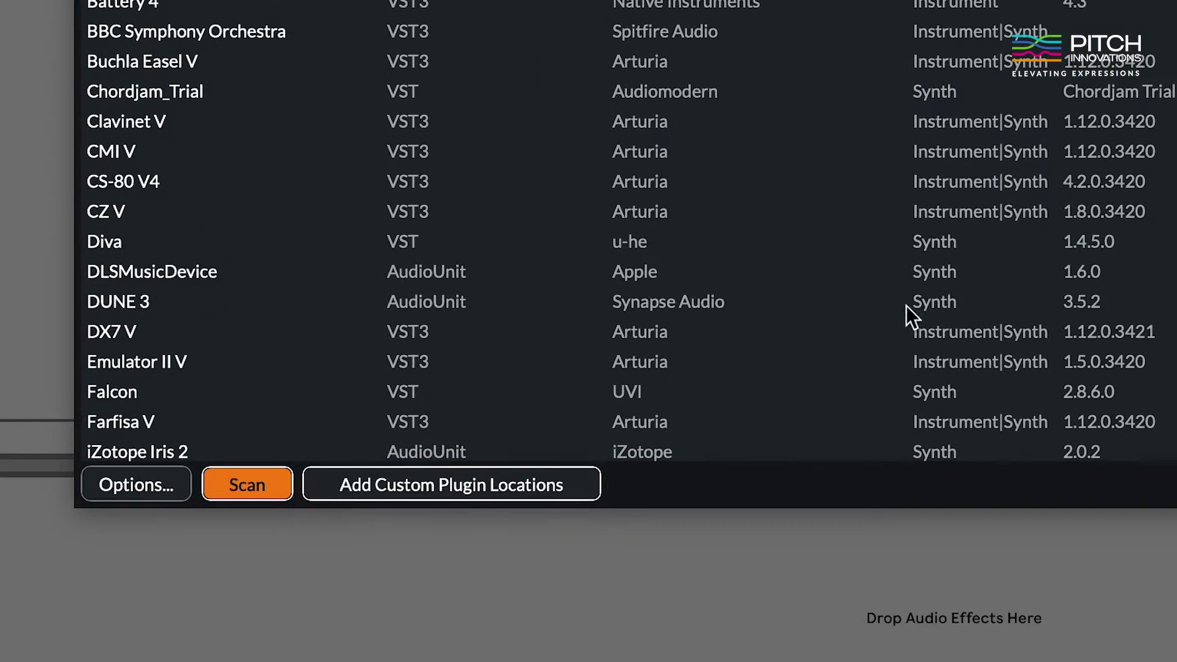
pyautogui.click(576, 478)
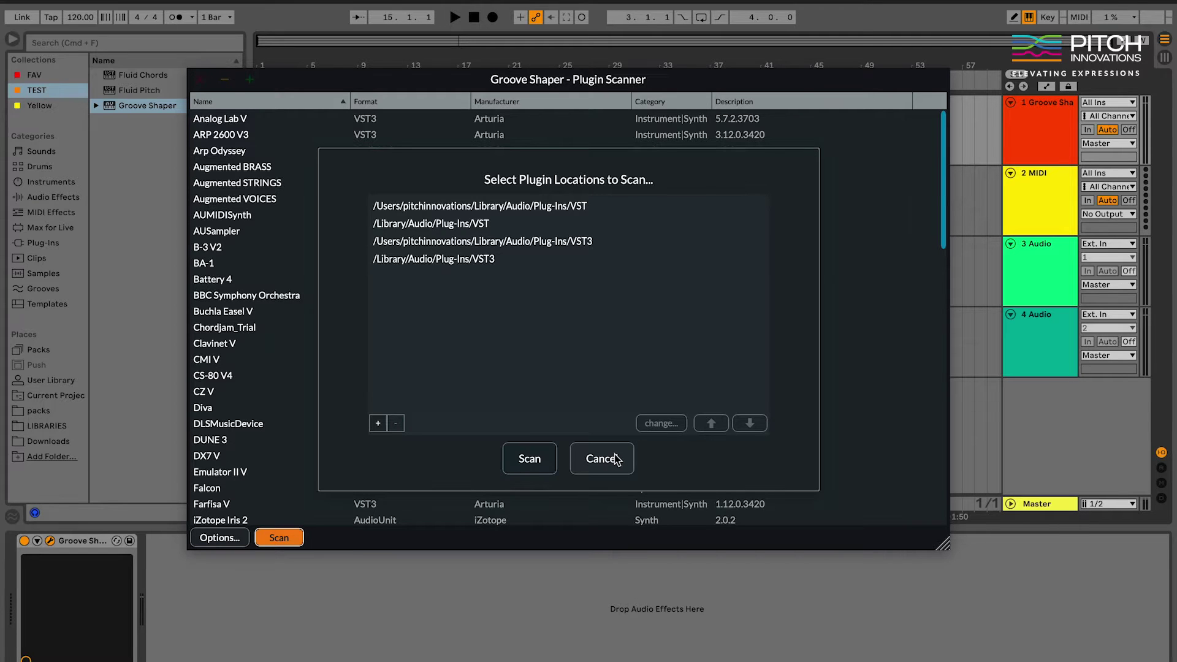
pyautogui.doubleClick(587, 452)
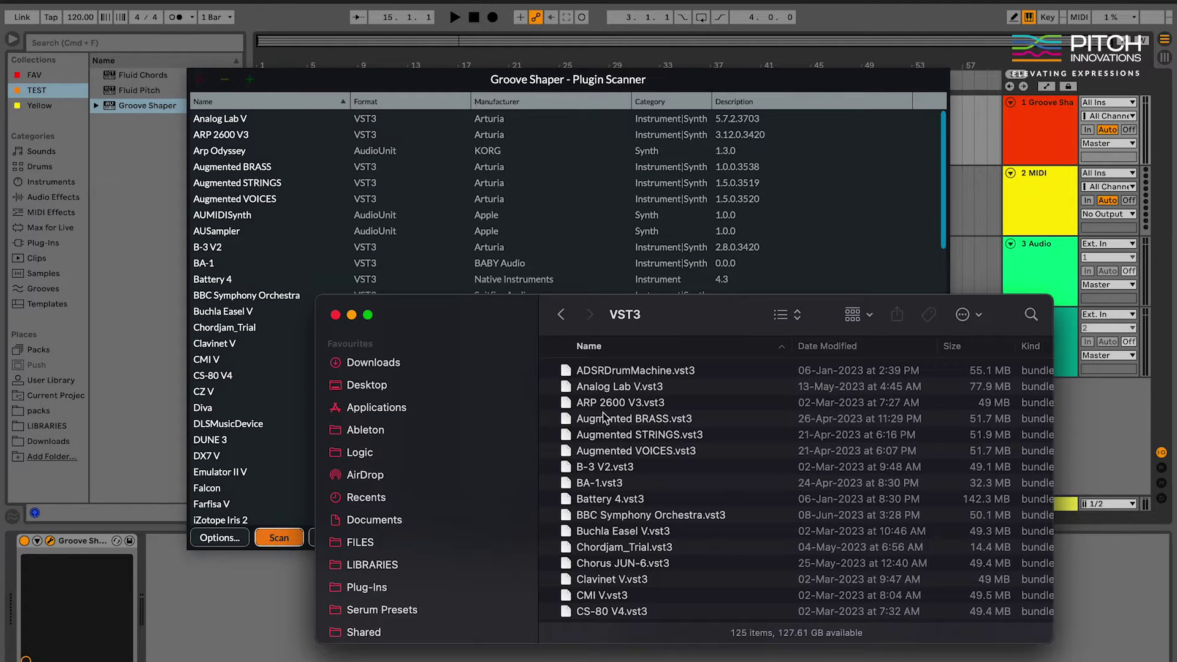
pyautogui.click(587, 237)
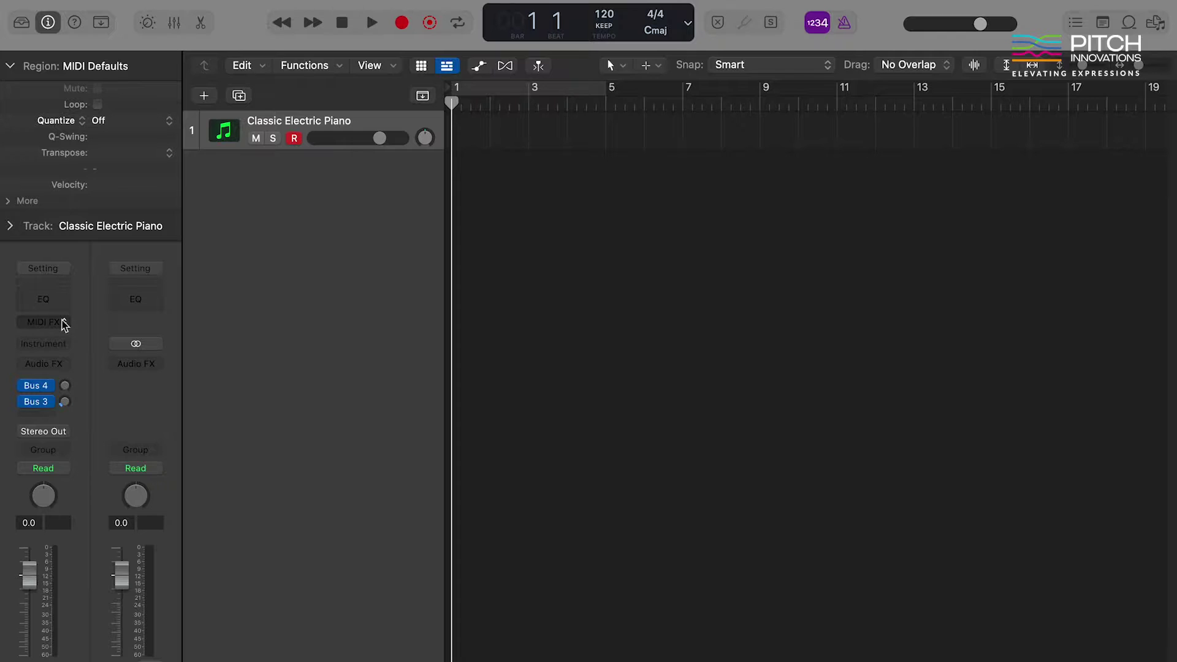
# Load Audio Units > Pitch Innovations > Groove Shaper MFX into the track's MIDI FX slot
pyautogui.click(44, 322)
pyautogui.moveTo(217, 525)
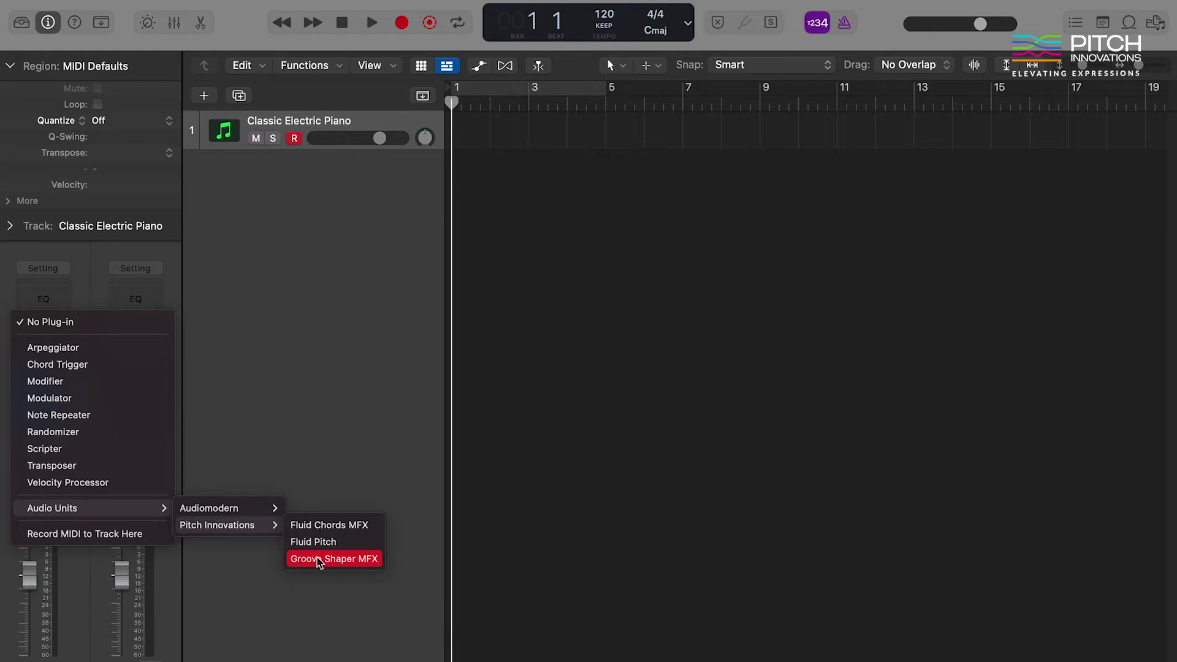
pyautogui.click(319, 559)
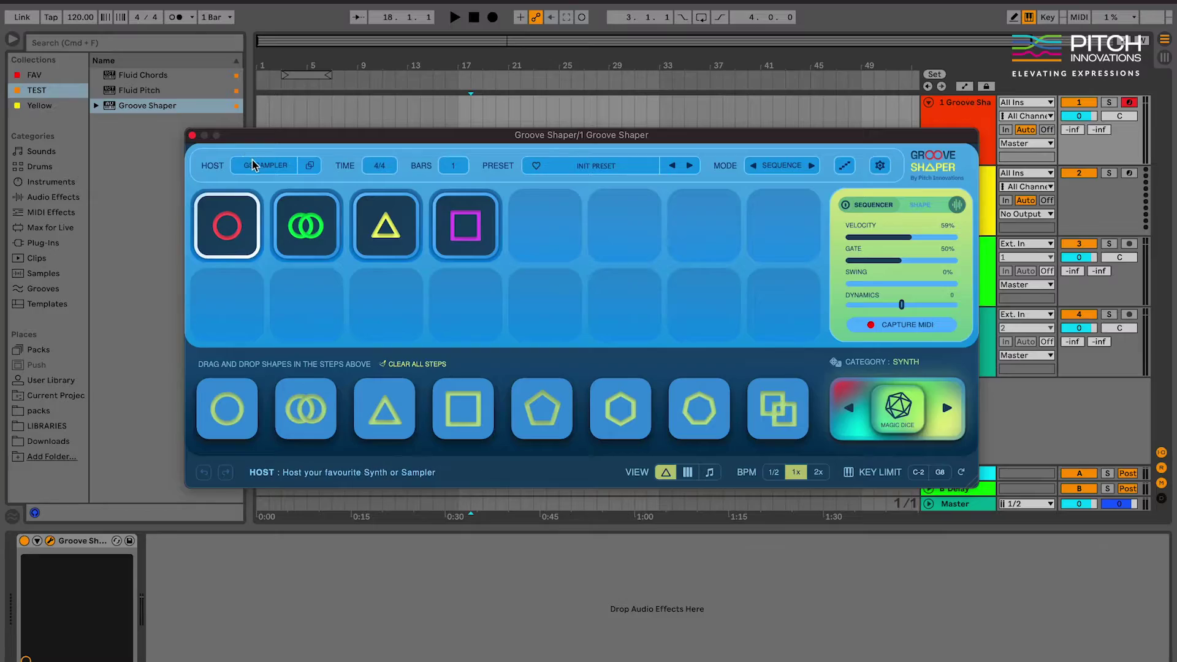
# Review the HOST sound sources, keep the time signature at 4/4, and list preset categories
pyautogui.click(253, 165)
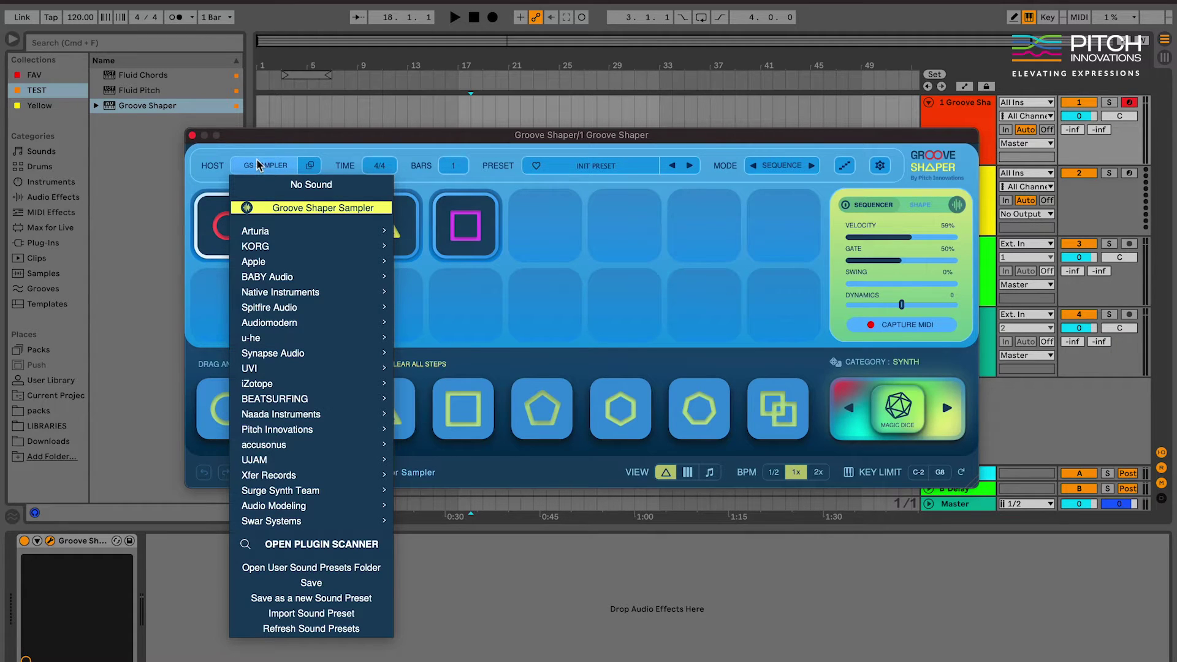
pyautogui.click(259, 166)
pyautogui.click(374, 167)
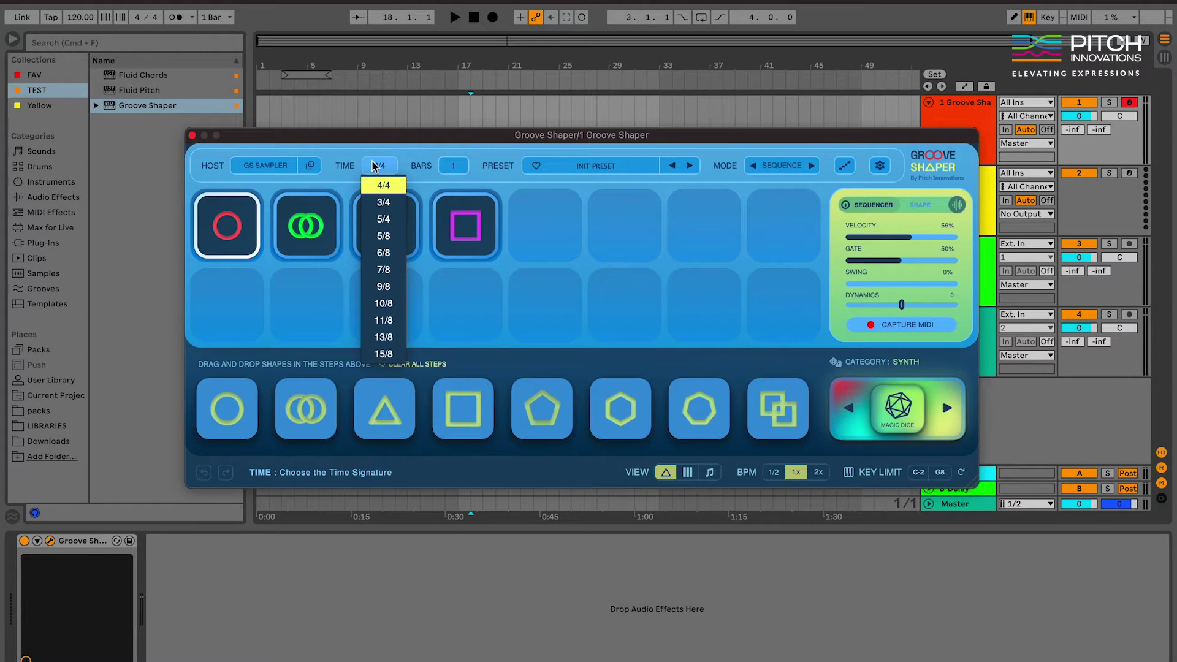
pyautogui.click(374, 166)
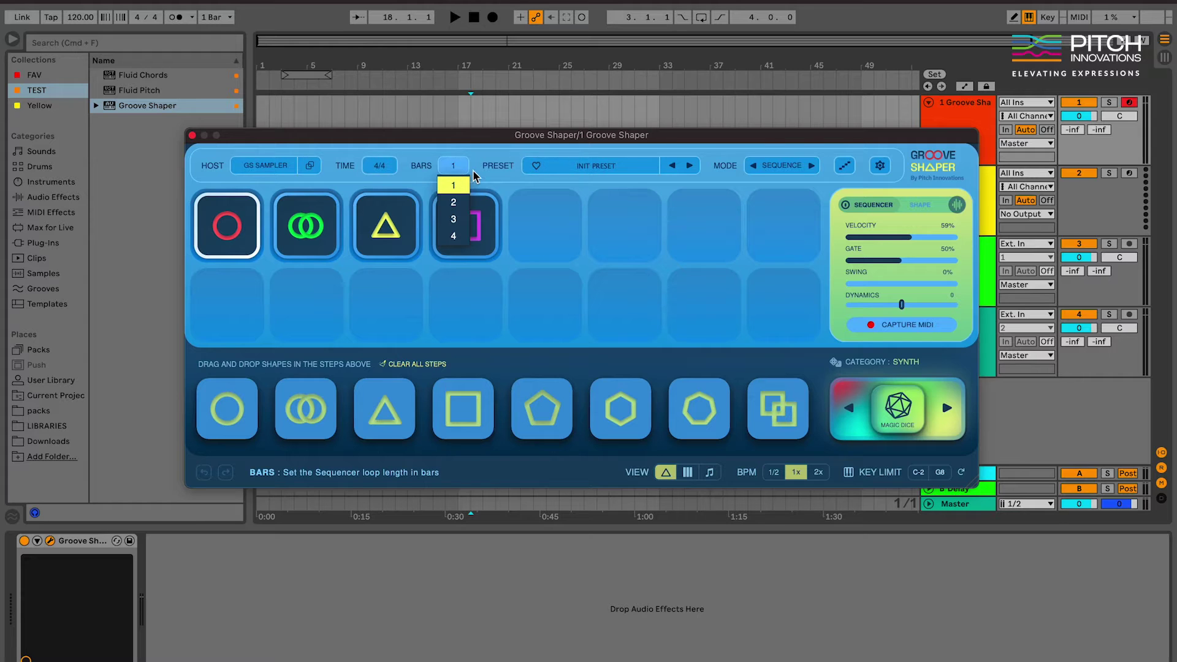
pyautogui.click(587, 168)
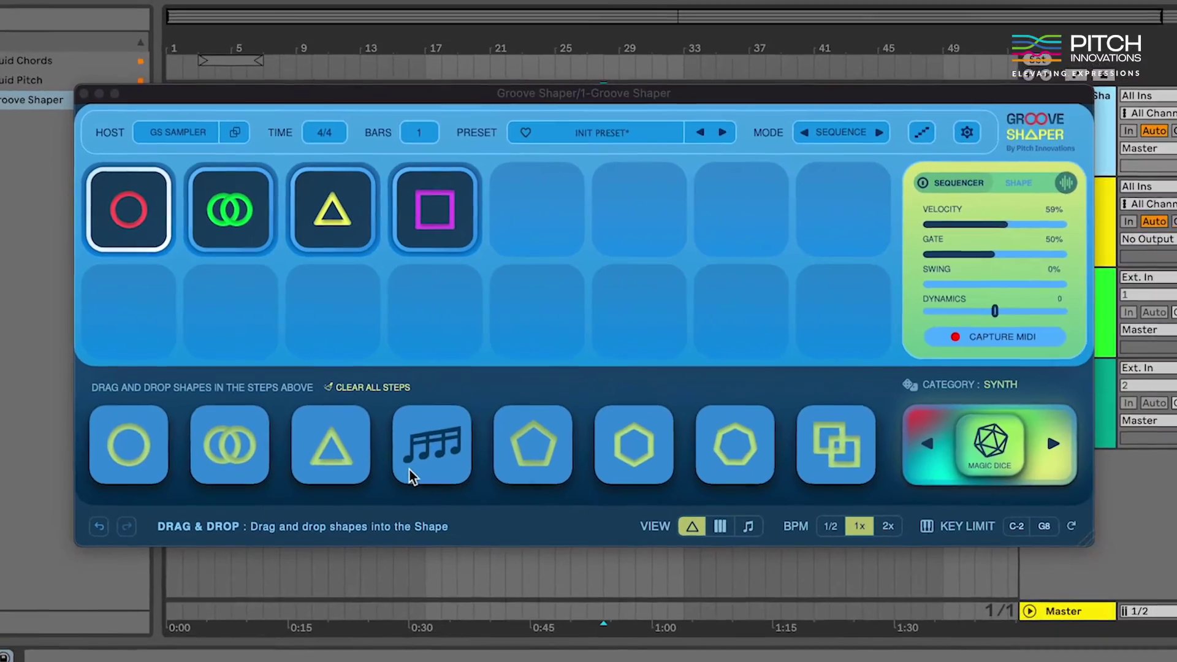
# Add a square, a double circle and two triangles to steps 5–8
pyautogui.moveTo(409, 470)
pyautogui.mouseDown()
pyautogui.moveTo(499, 235)
pyautogui.moveTo(530, 210)
pyautogui.mouseUp()
pyautogui.moveTo(224, 446); pyautogui.dragTo(633, 210)
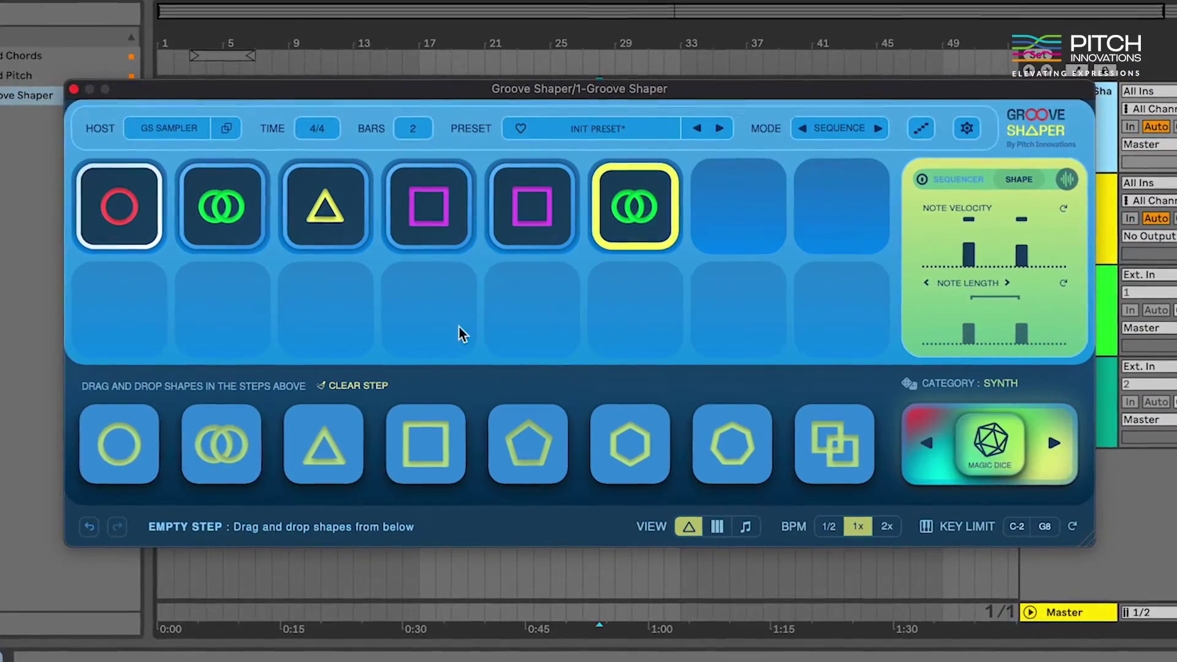
pyautogui.moveTo(323, 445); pyautogui.dragTo(741, 217)
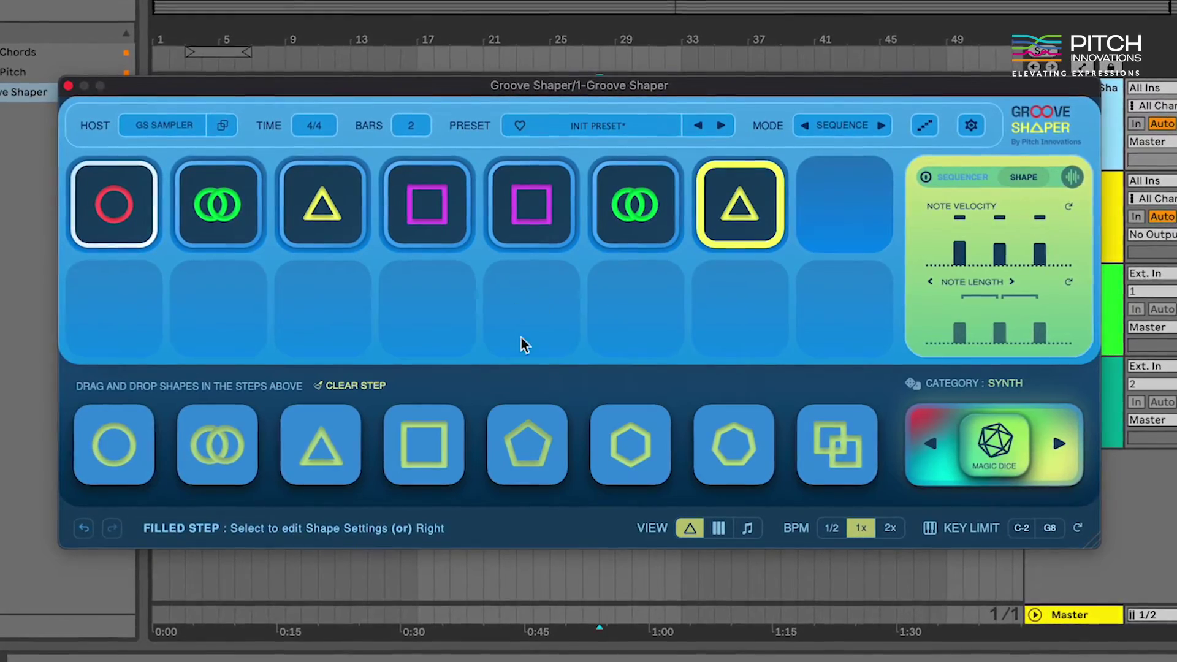
pyautogui.moveTo(321, 445); pyautogui.dragTo(847, 222)
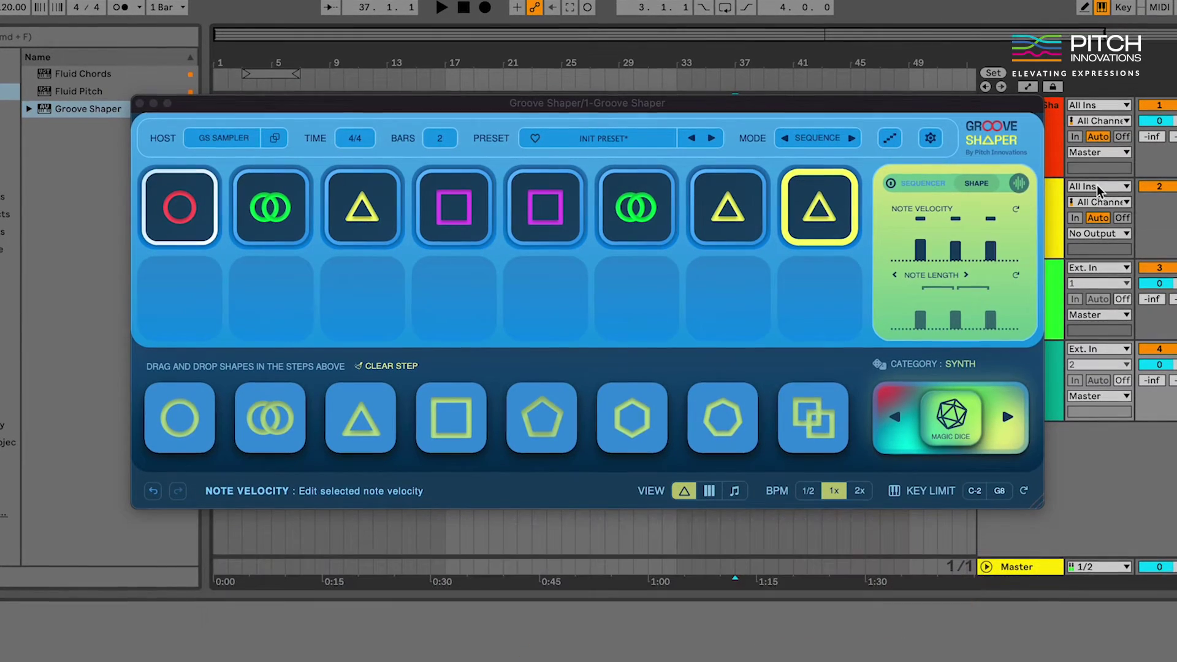
# Remove the shapes from steps 8, 7 and 6, clear step 5, then clear all steps
pyautogui.rightClick(835, 235)
pyautogui.rightClick(727, 205)
pyautogui.rightClick(641, 202)
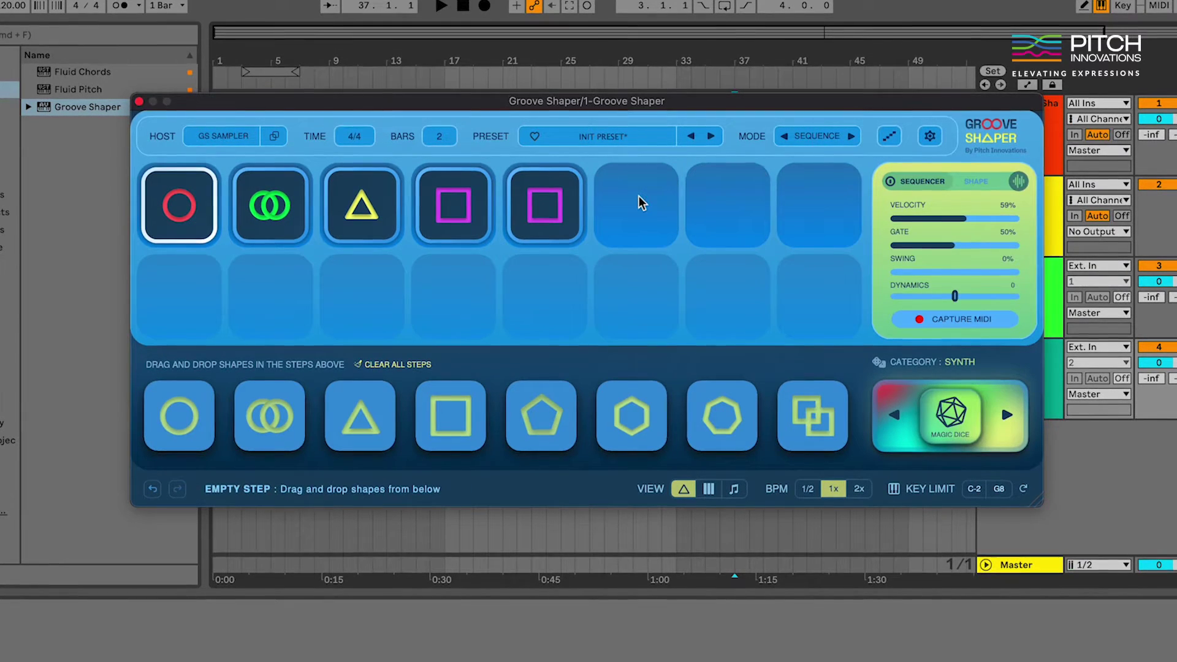
pyautogui.click(563, 211)
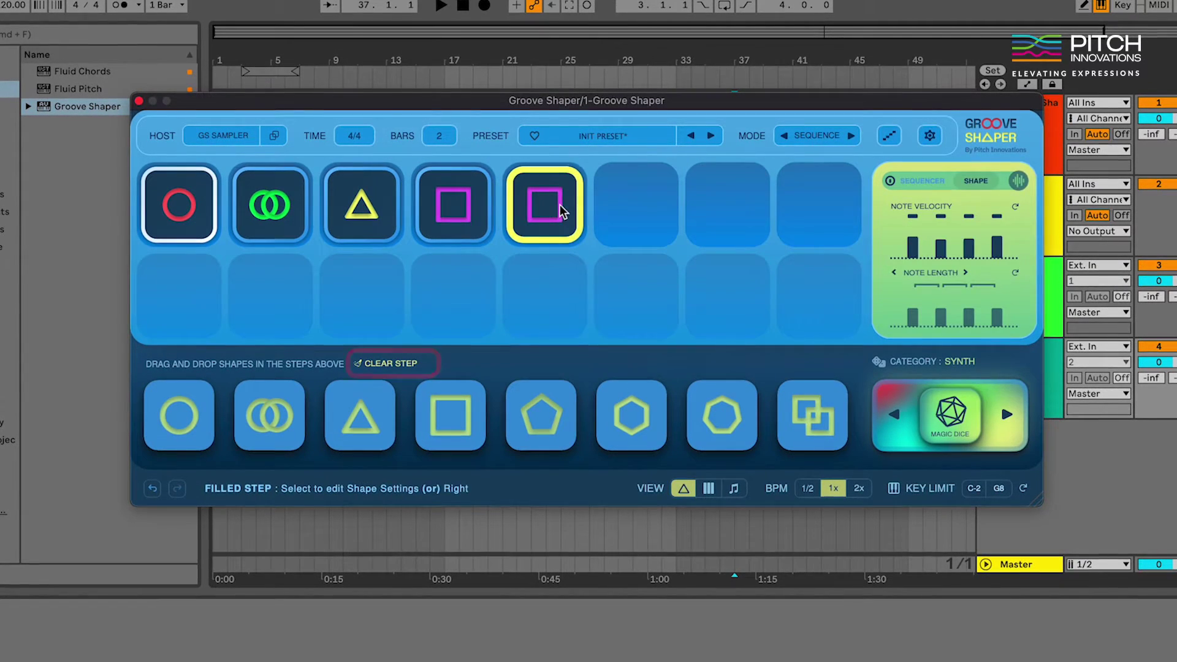
pyautogui.click(393, 365)
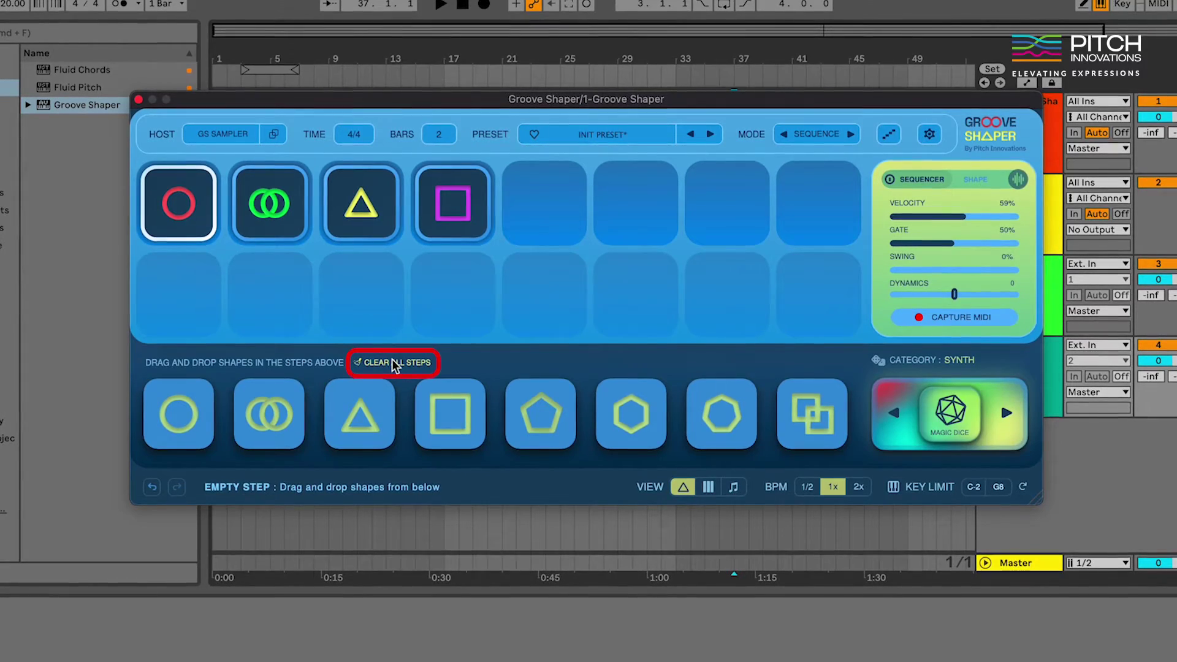
pyautogui.click(393, 365)
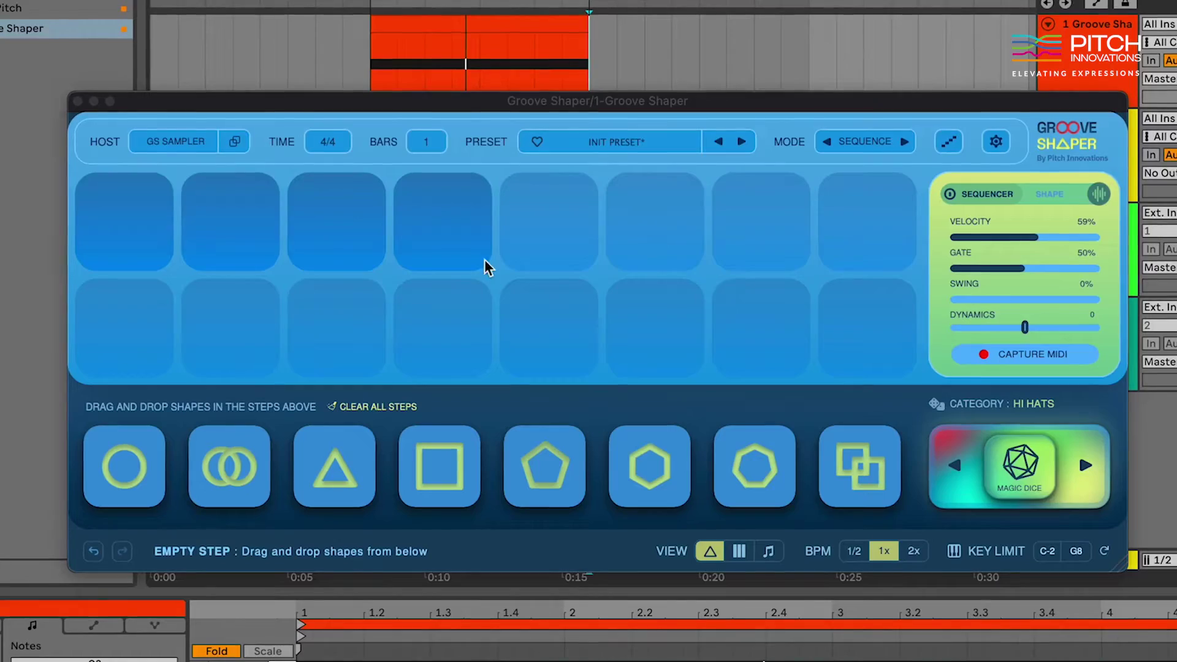
# Fill steps 1–8 with double circles, triangles and overlapping squares
pyautogui.moveTo(249, 448); pyautogui.dragTo(122, 221)
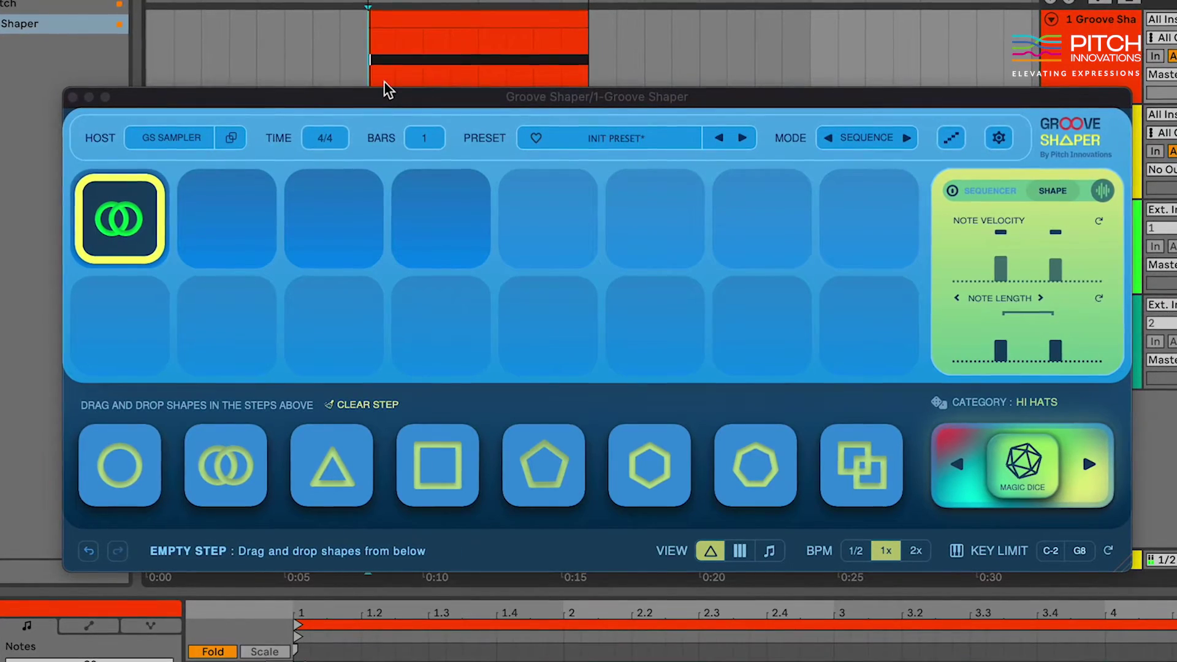
pyautogui.moveTo(331, 464); pyautogui.dragTo(225, 219)
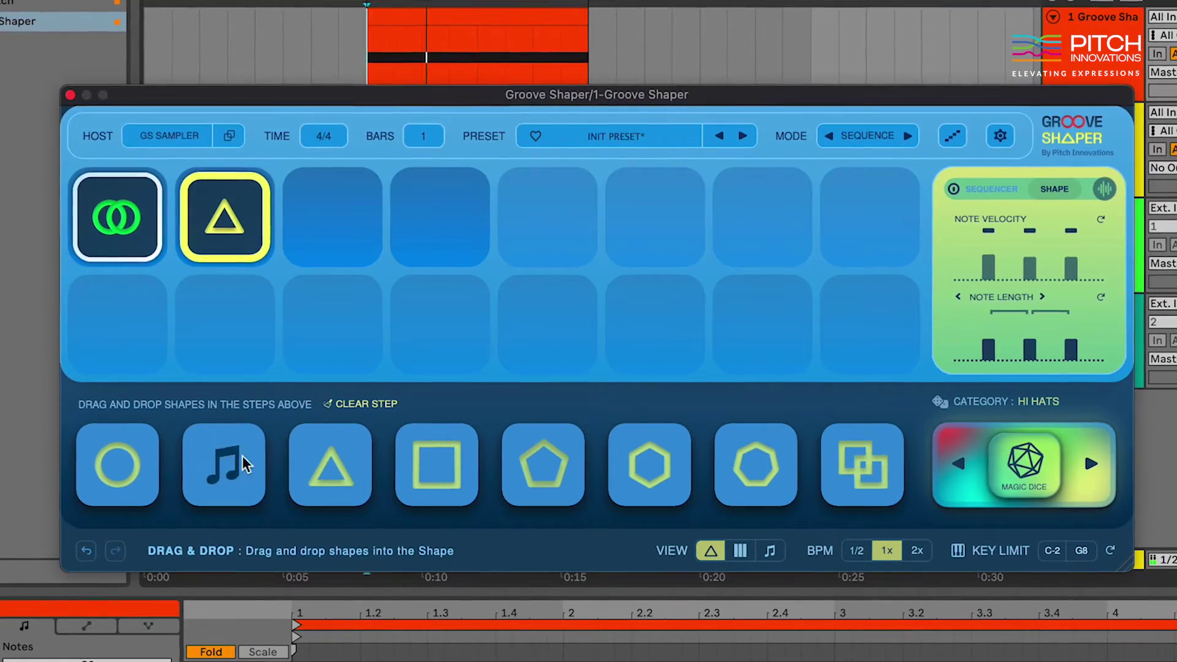
pyautogui.moveTo(244, 465); pyautogui.dragTo(332, 217)
pyautogui.moveTo(863, 465); pyautogui.dragTo(423, 205)
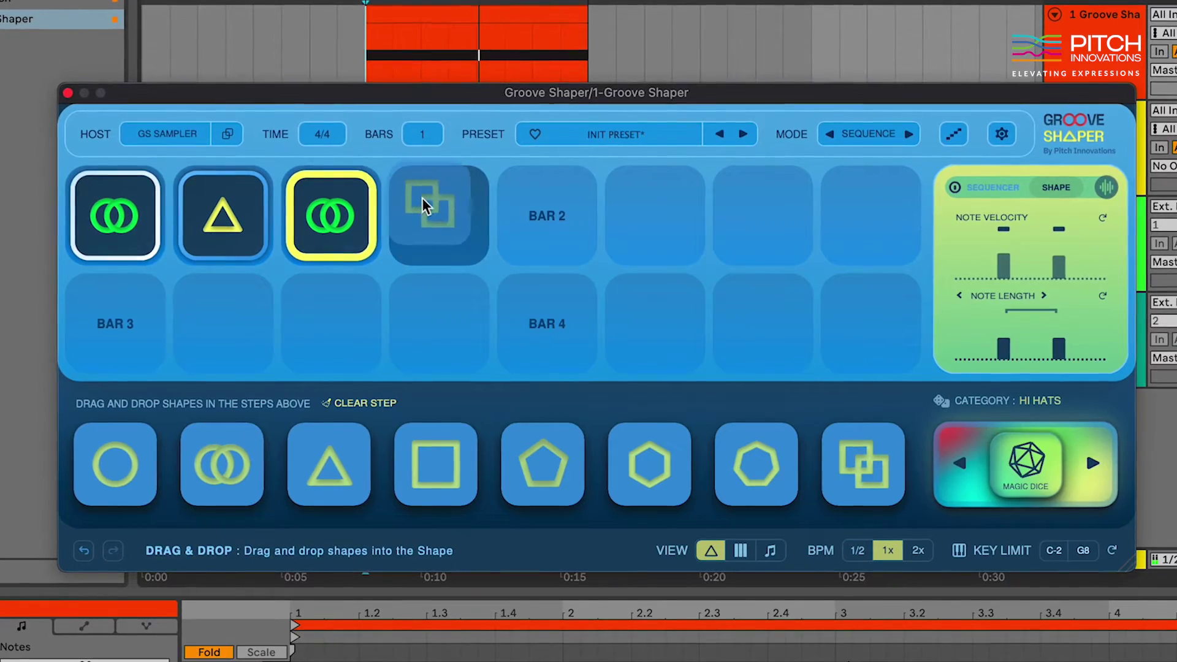
pyautogui.moveTo(329, 464); pyautogui.dragTo(541, 229)
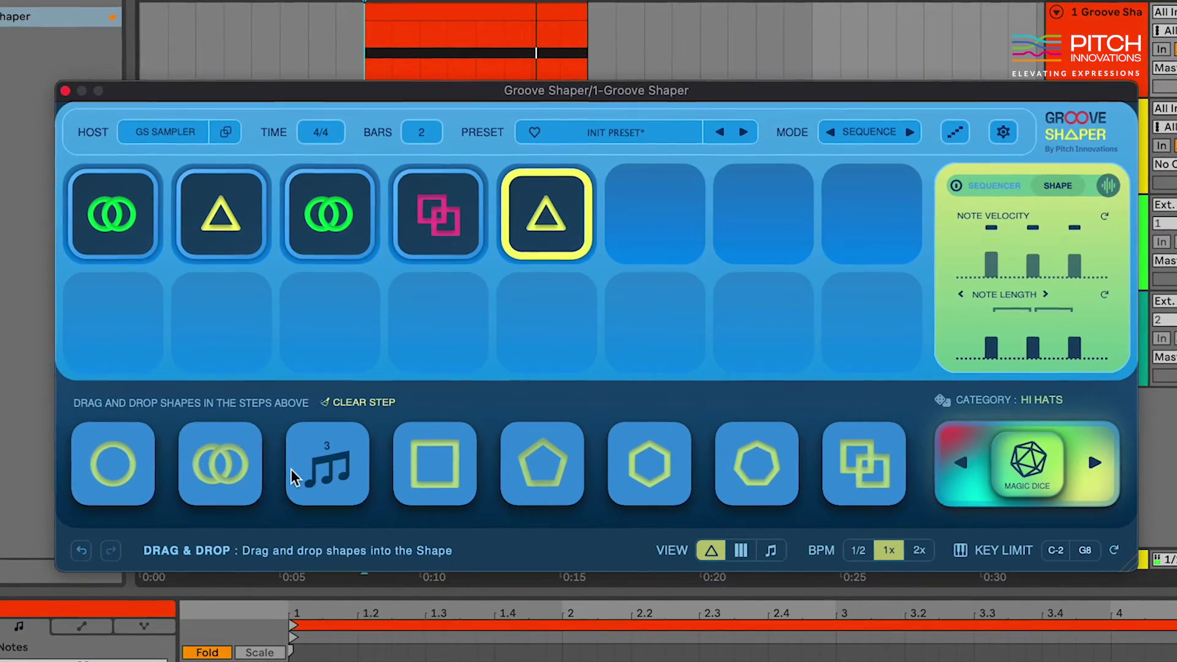
pyautogui.moveTo(220, 464); pyautogui.dragTo(655, 221)
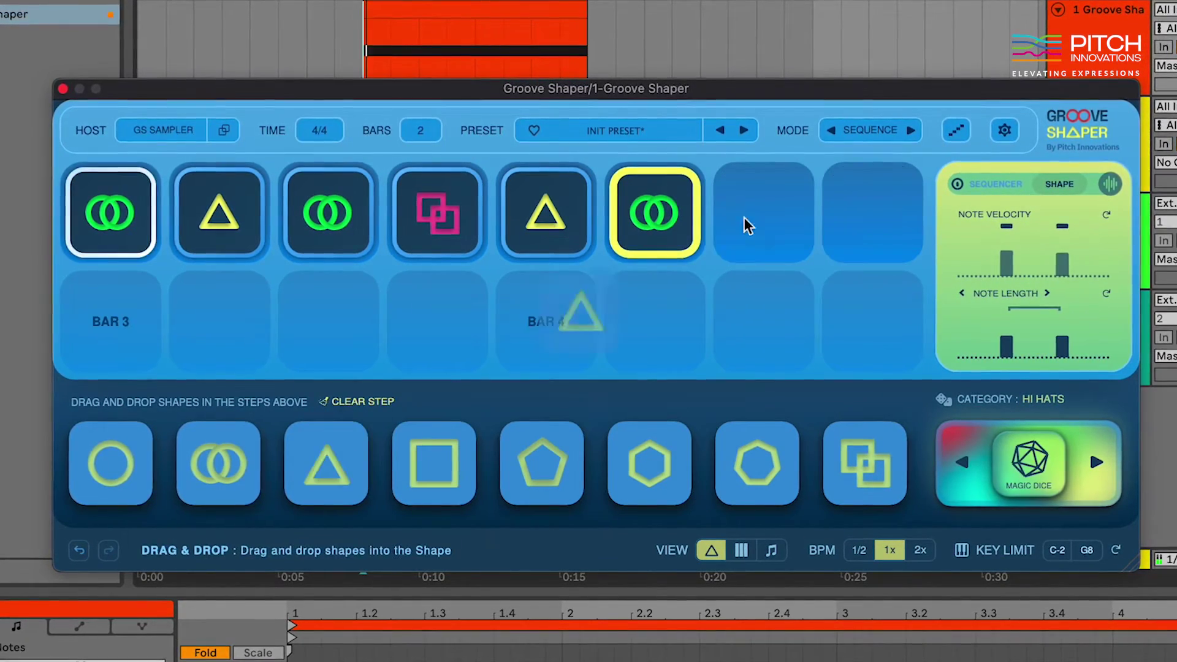
pyautogui.moveTo(745, 227); pyautogui.dragTo(726, 235)
pyautogui.moveTo(324, 465); pyautogui.dragTo(874, 221)
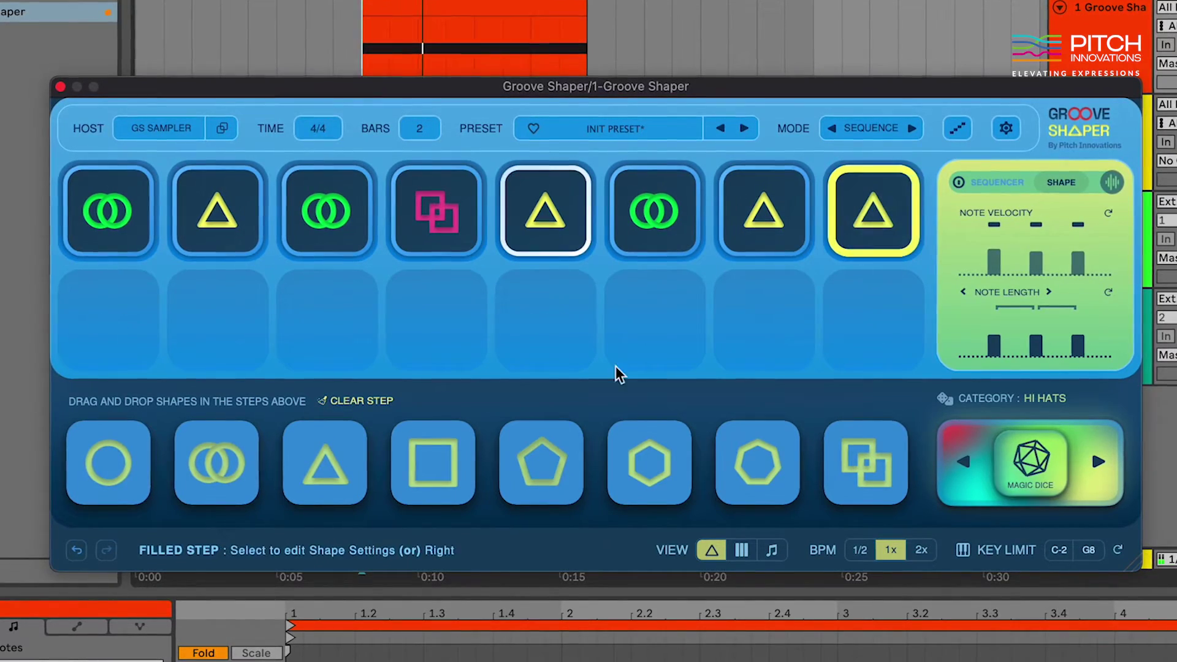
# Fill steps 9–16 with shapes including hexagons and a square, then start playback
pyautogui.moveTo(221, 469); pyautogui.dragTo(110, 331)
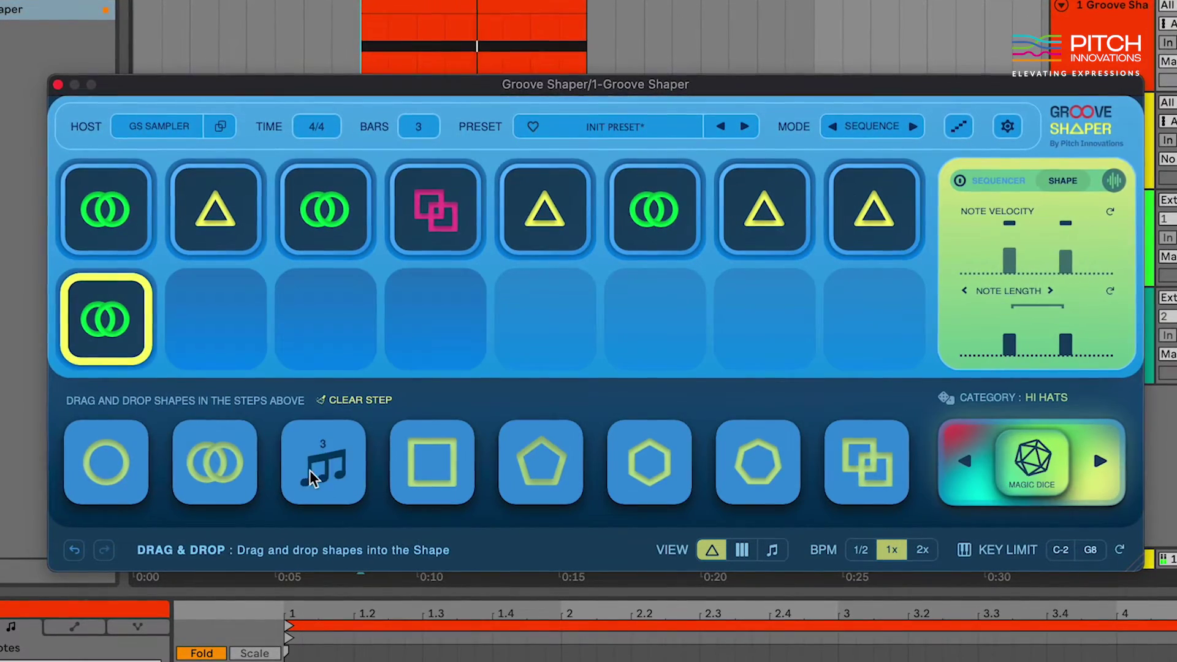
pyautogui.moveTo(311, 470); pyautogui.dragTo(215, 317)
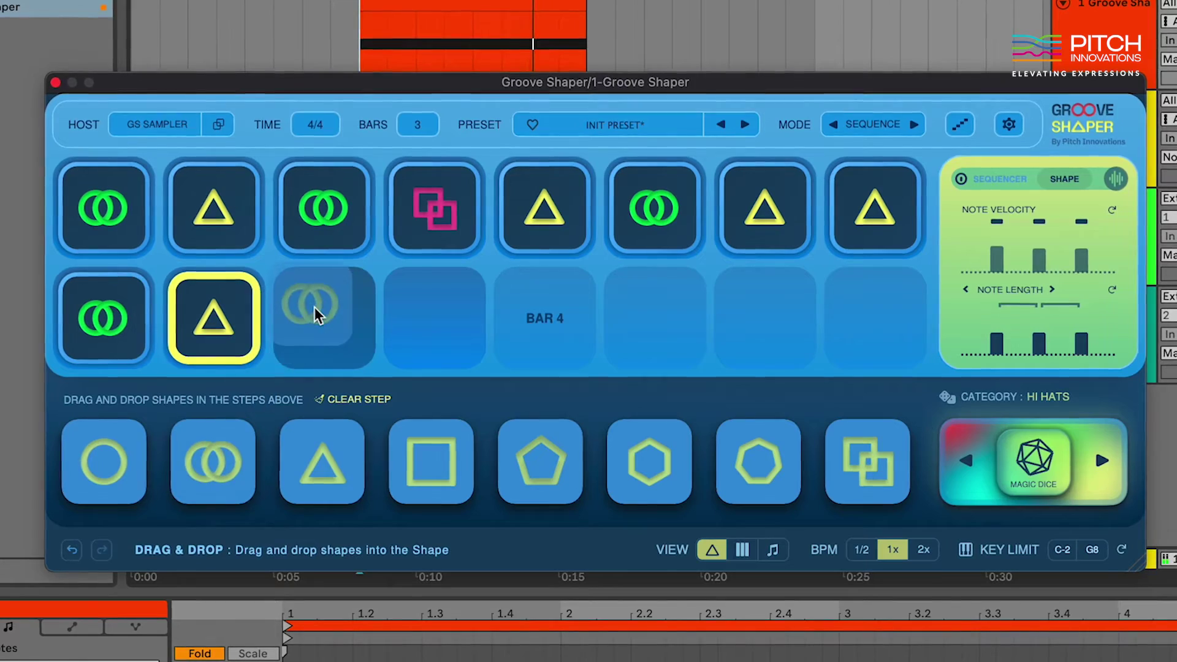
pyautogui.moveTo(213, 460); pyautogui.dragTo(324, 318)
pyautogui.moveTo(868, 459); pyautogui.dragTo(438, 324)
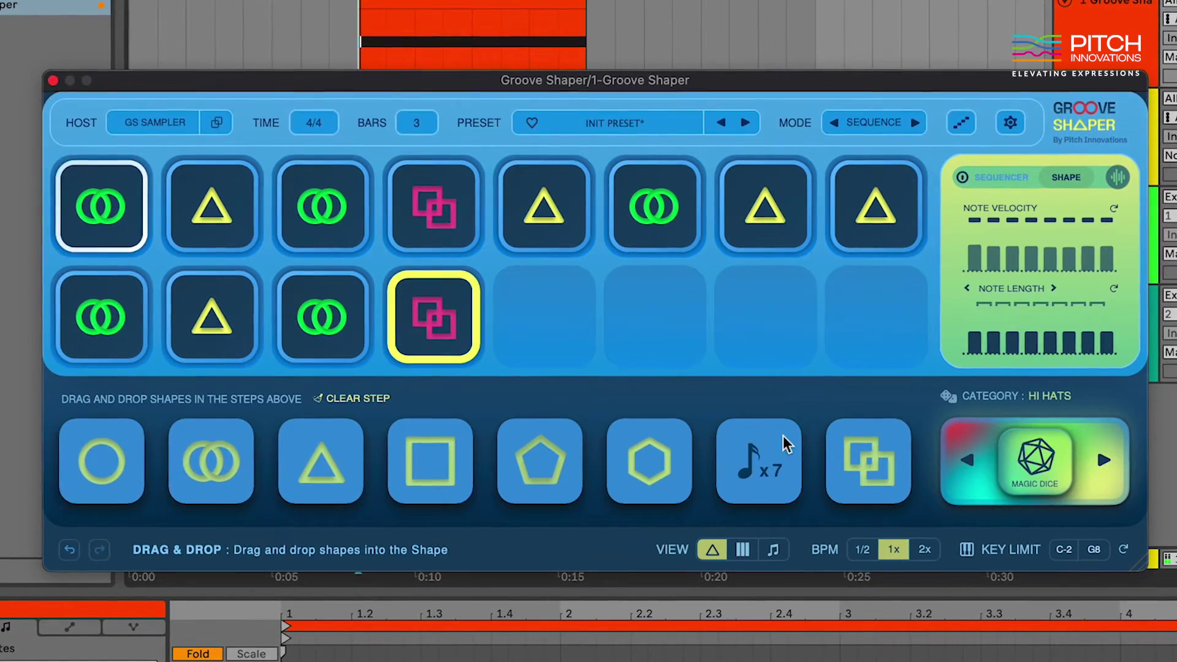
pyautogui.moveTo(650, 460); pyautogui.dragTo(526, 347)
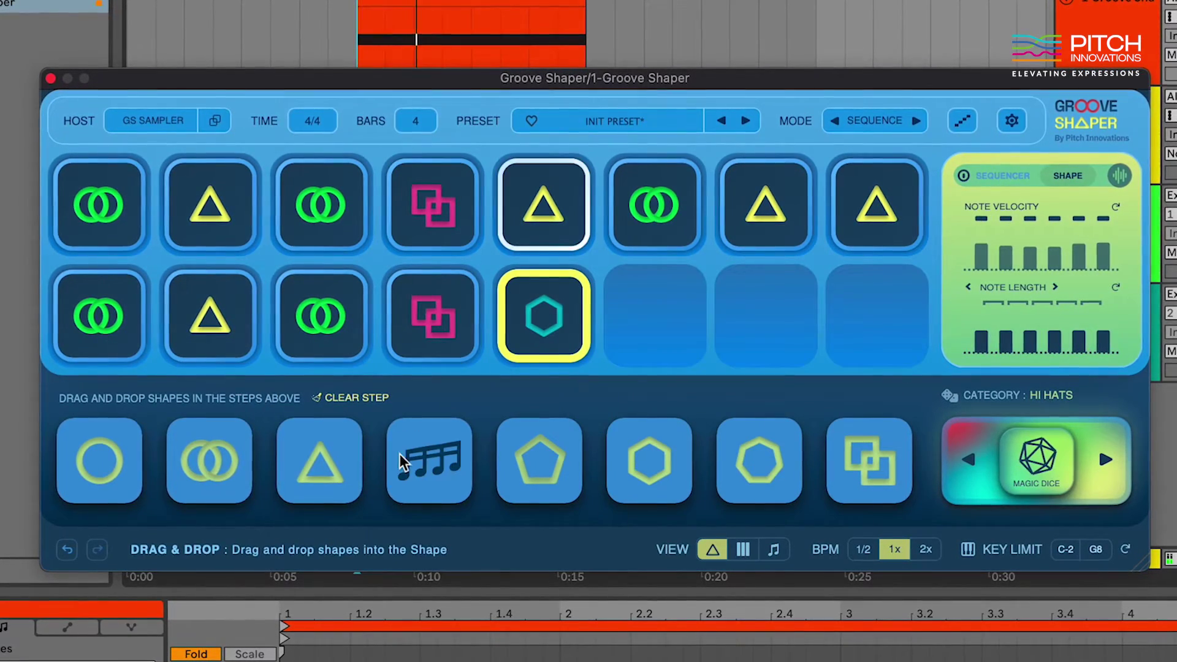
pyautogui.moveTo(349, 460)
pyautogui.mouseDown()
pyautogui.moveTo(666, 329)
pyautogui.moveTo(658, 322)
pyautogui.mouseUp()
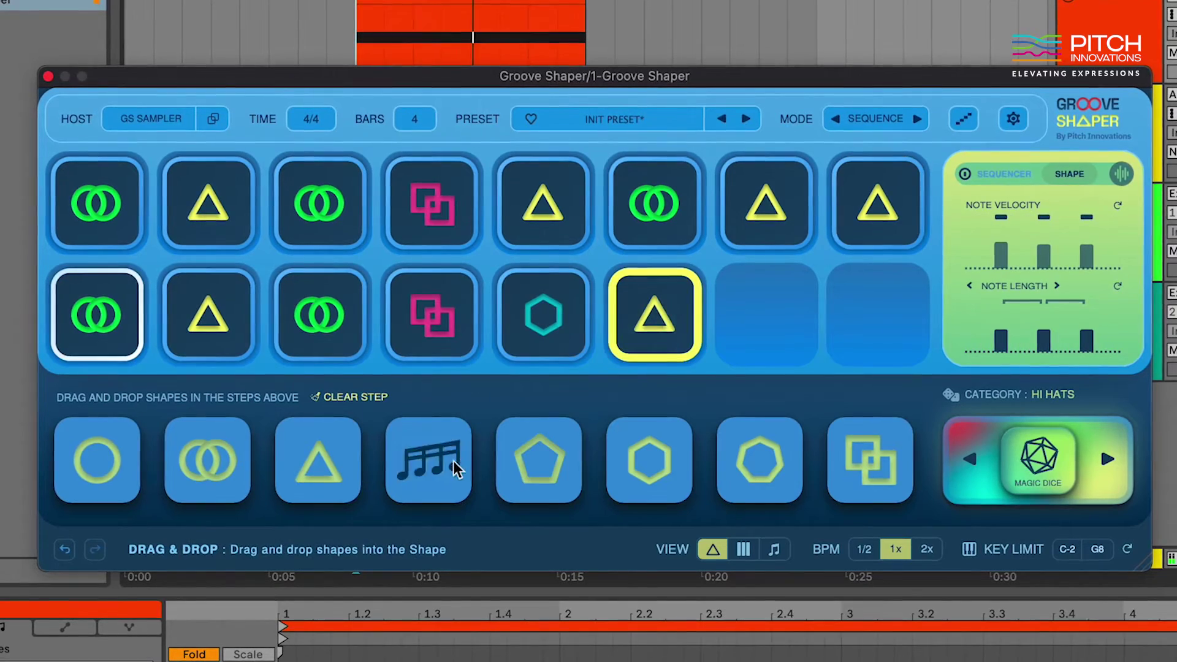
pyautogui.moveTo(428, 460); pyautogui.dragTo(773, 312)
pyautogui.moveTo(616, 485); pyautogui.dragTo(874, 317)
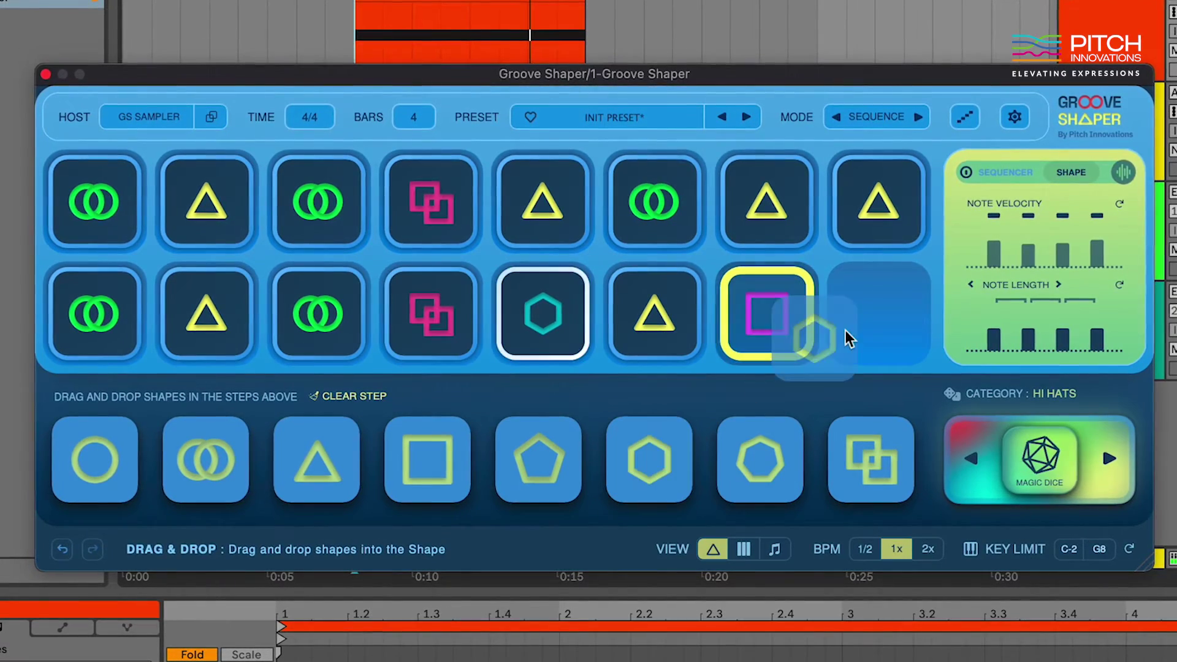
pyautogui.press('space')
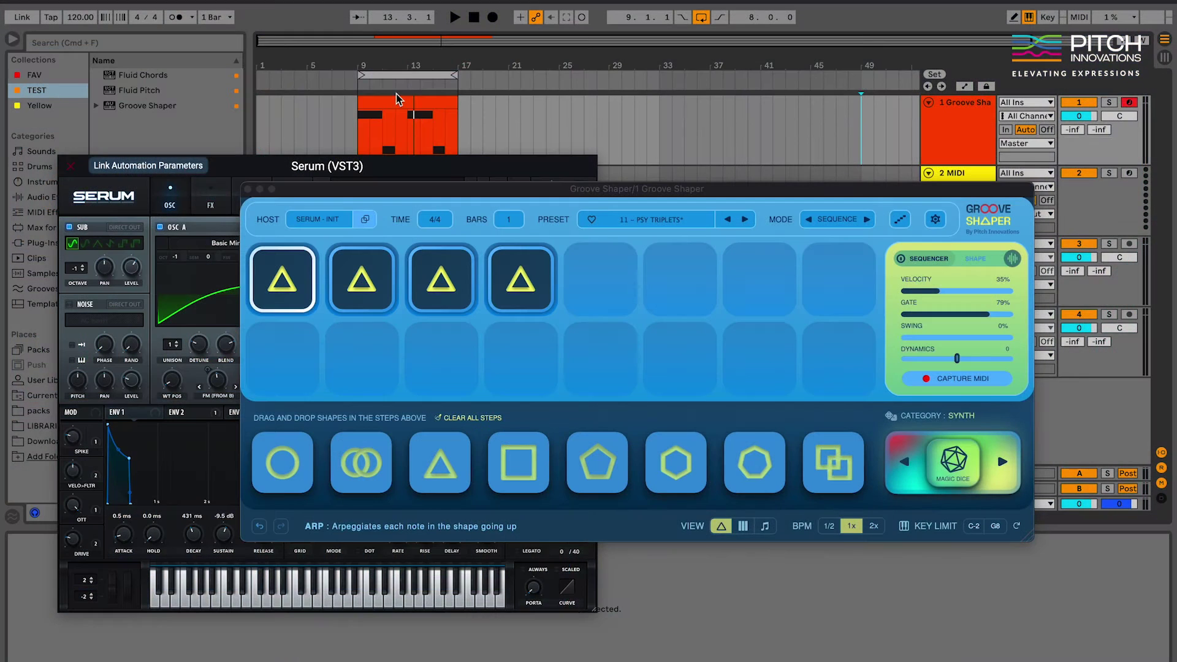
# With the triangle clip selected, push VELOCITY up, GATE down and SWING up
pyautogui.click(360, 126)
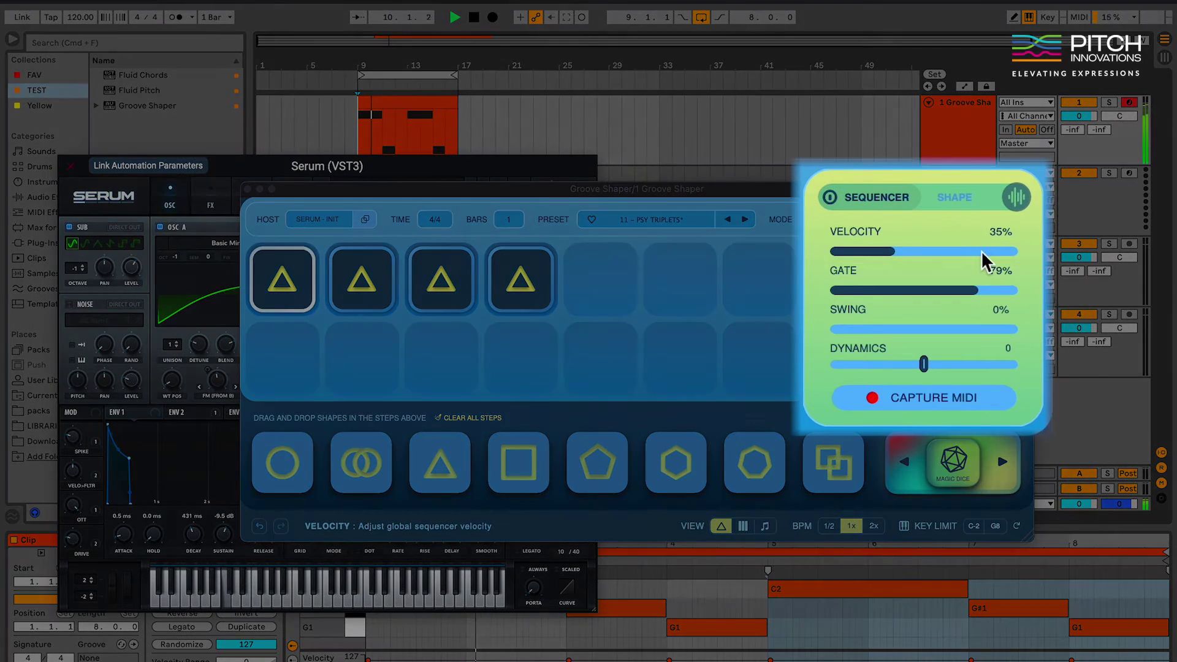
pyautogui.click(982, 252)
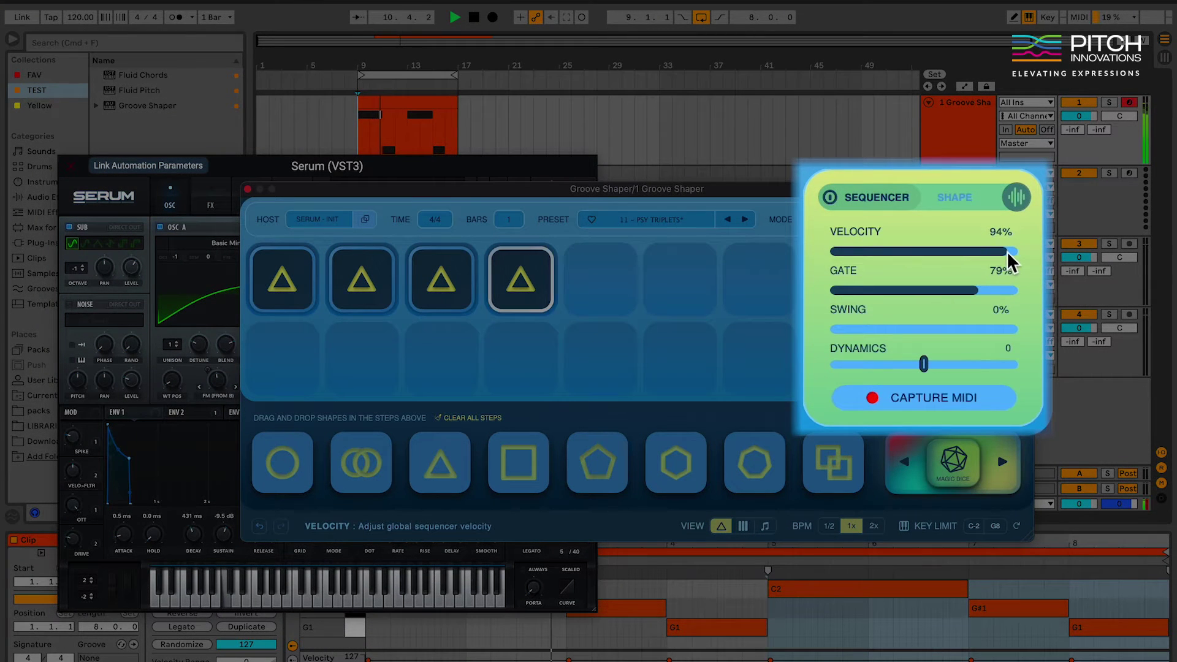
pyautogui.moveTo(878, 291); pyautogui.dragTo(864, 289)
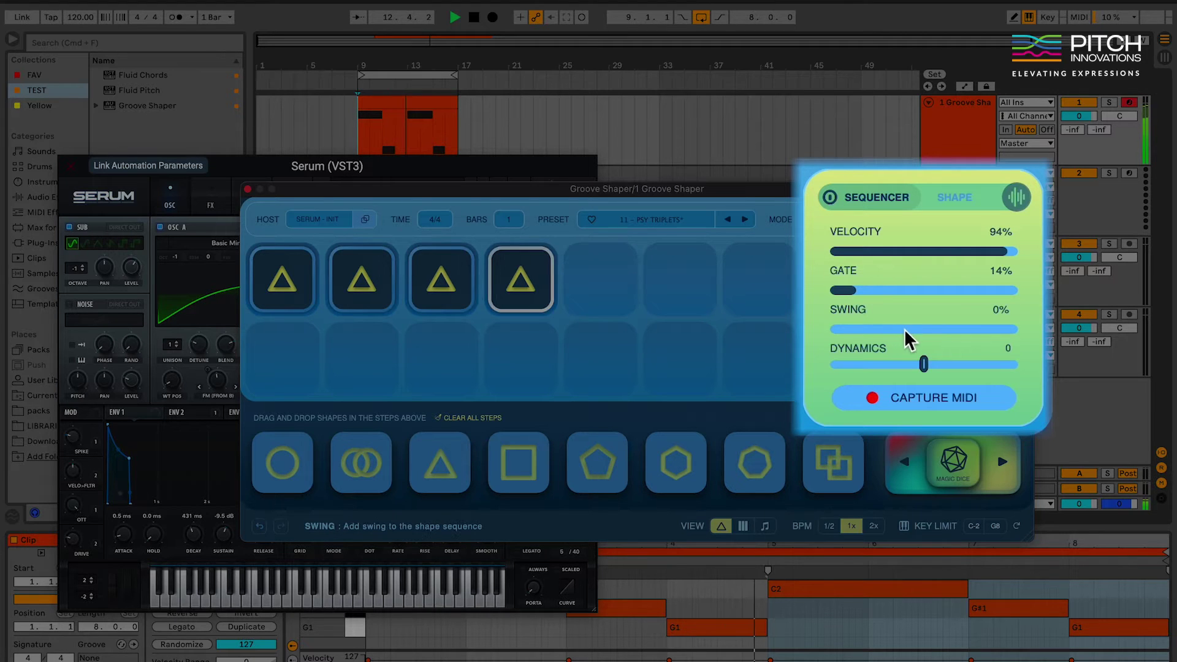
pyautogui.moveTo(906, 339); pyautogui.dragTo(947, 341)
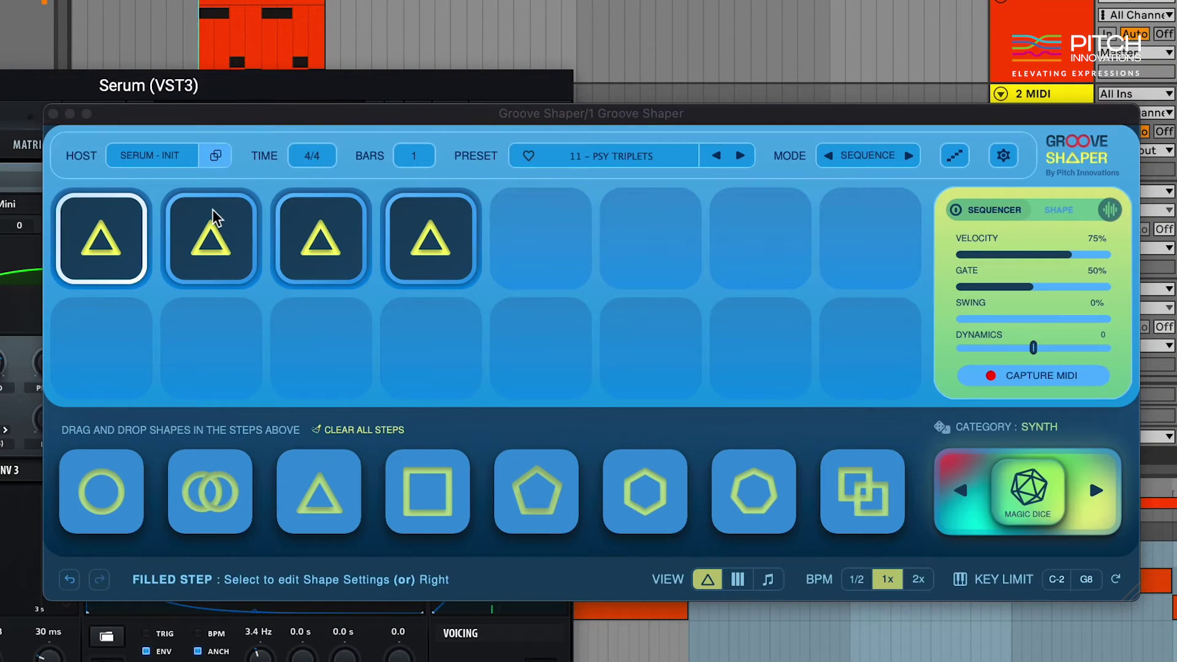
# Mute step 2's middle note, soften and shorten its last note, and tie notes in step 3
pyautogui.click(213, 209)
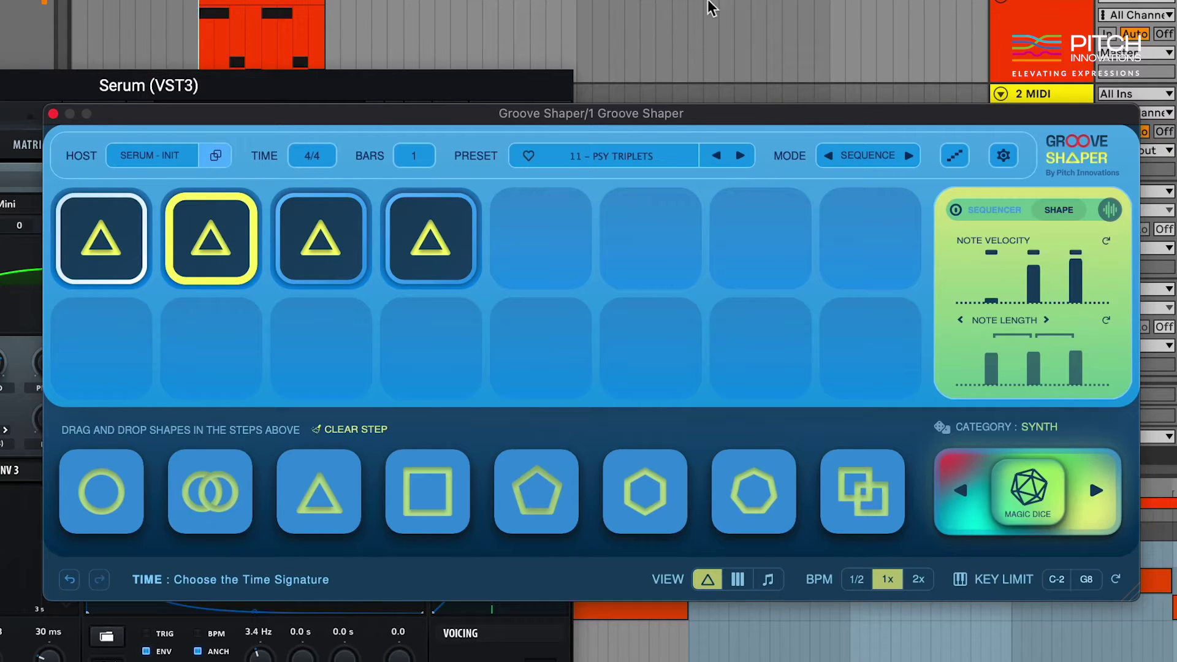
pyautogui.click(198, 55)
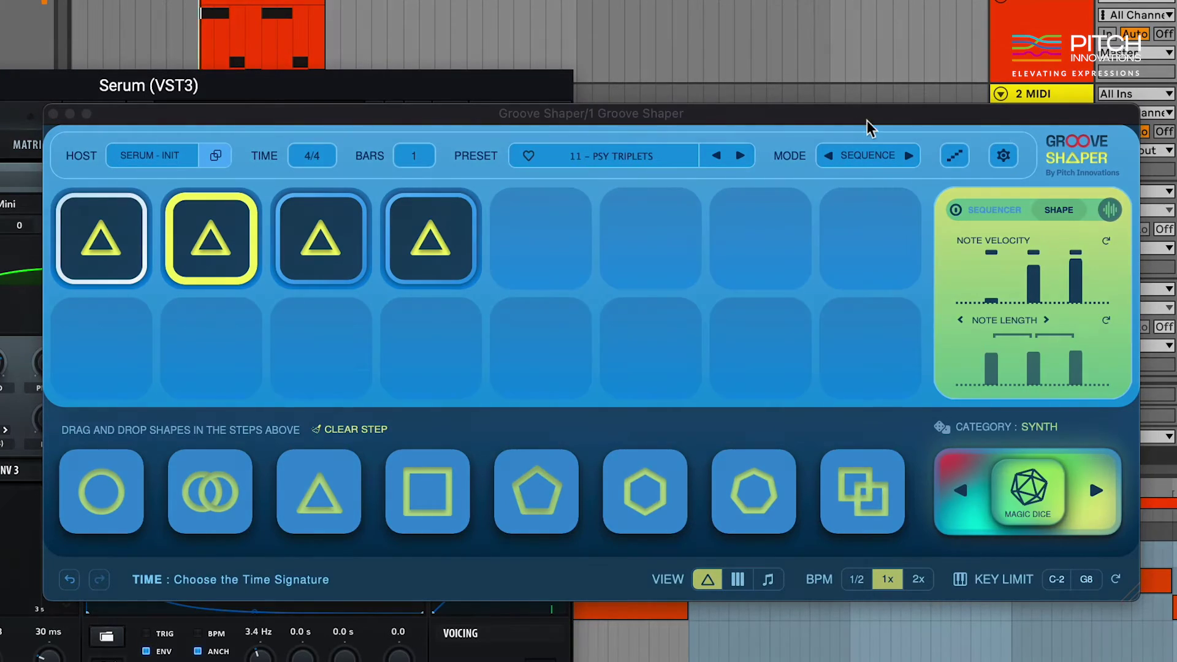
pyautogui.click(1034, 266)
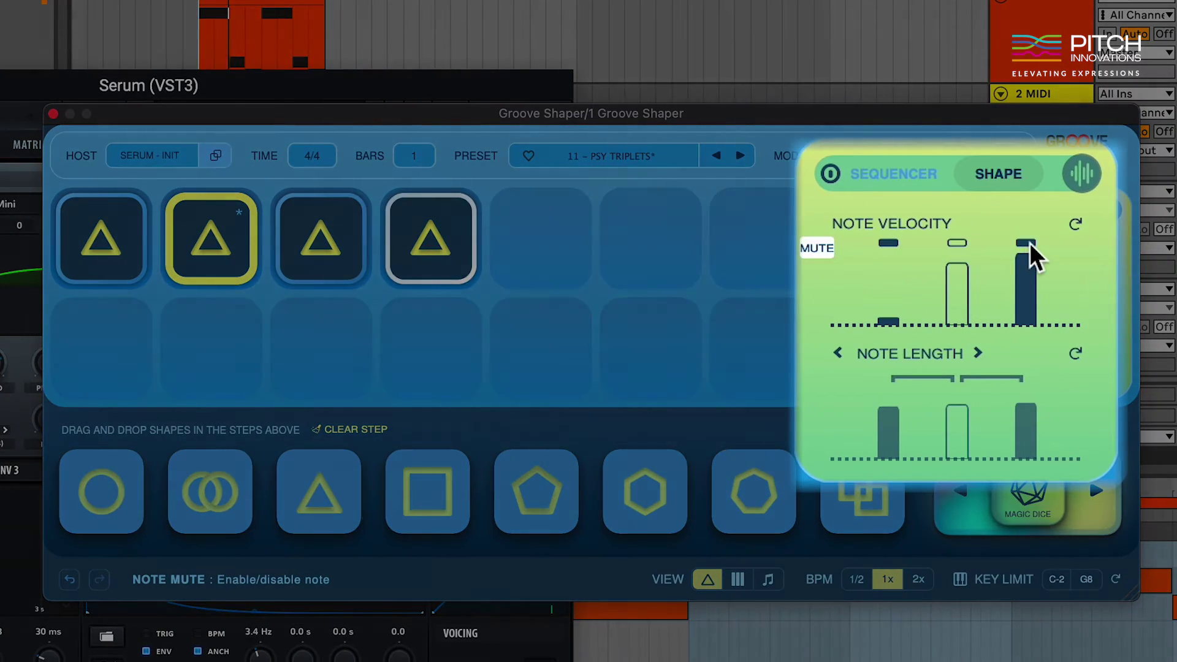
pyautogui.moveTo(1029, 241); pyautogui.dragTo(1031, 295)
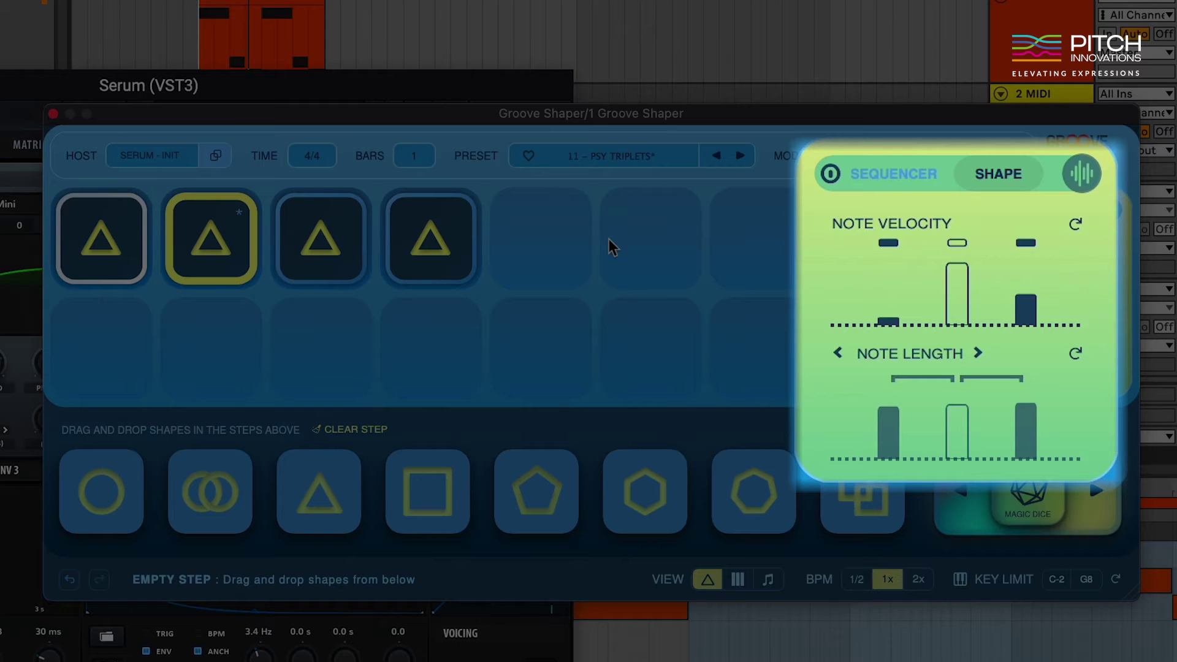
pyautogui.moveTo(1017, 427); pyautogui.dragTo(1020, 430)
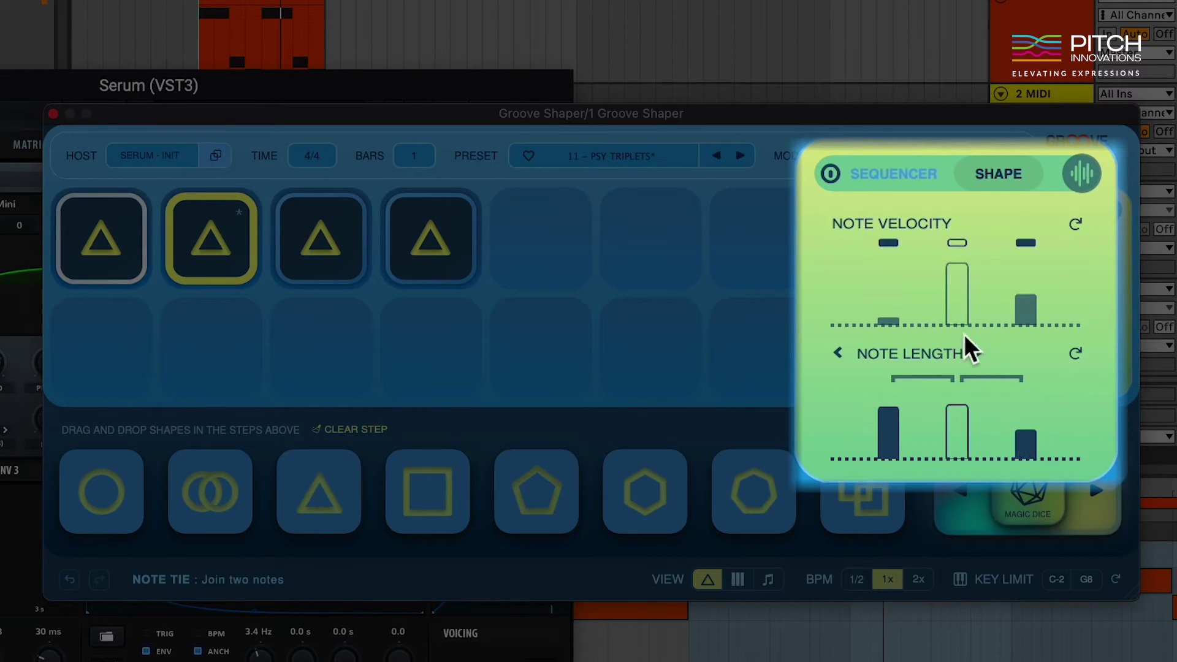
pyautogui.click(322, 242)
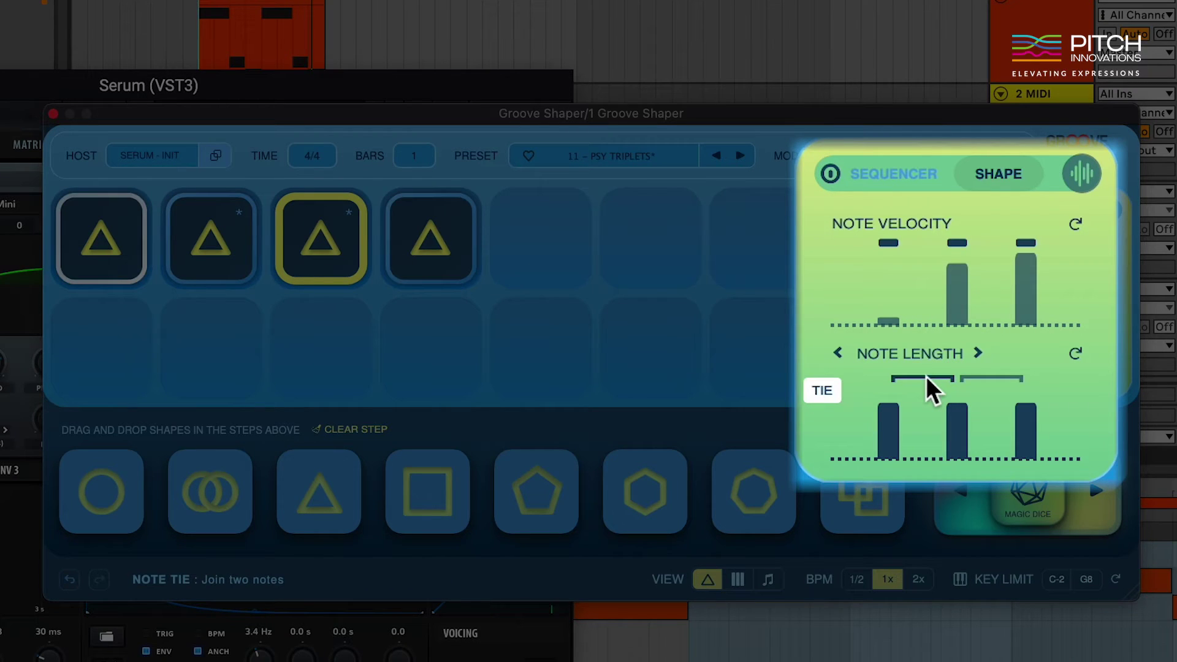
pyautogui.click(985, 381)
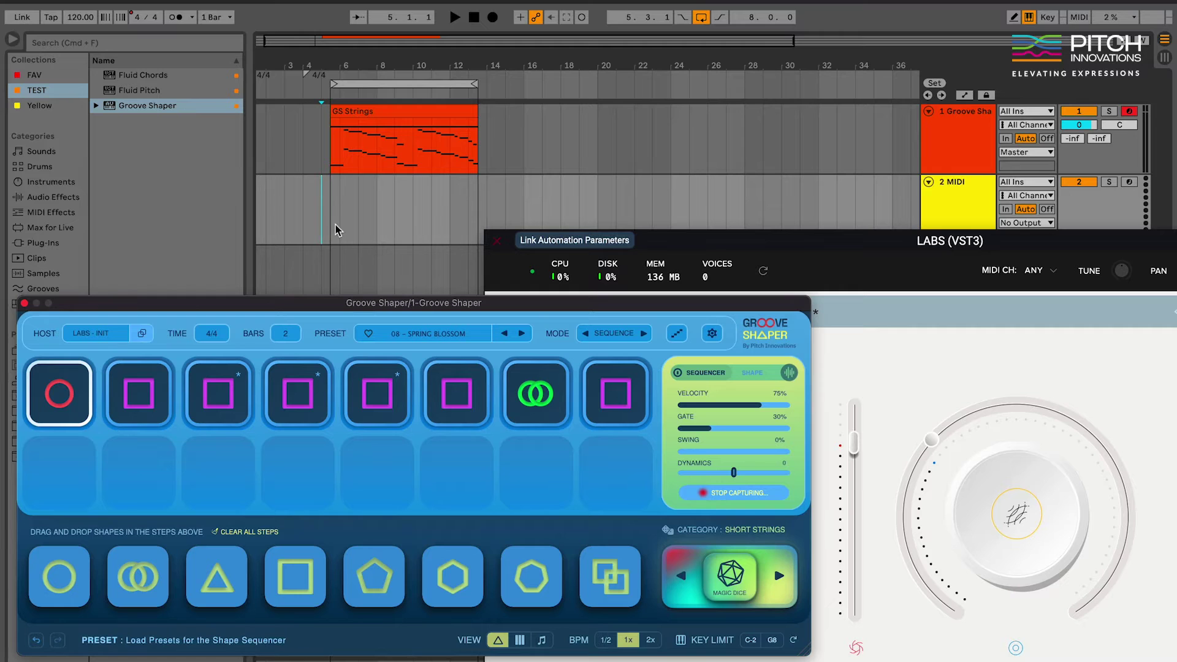
# Capture the pattern's MIDI while it plays, then stop capturing
pyautogui.click(318, 206)
pyautogui.press('space')
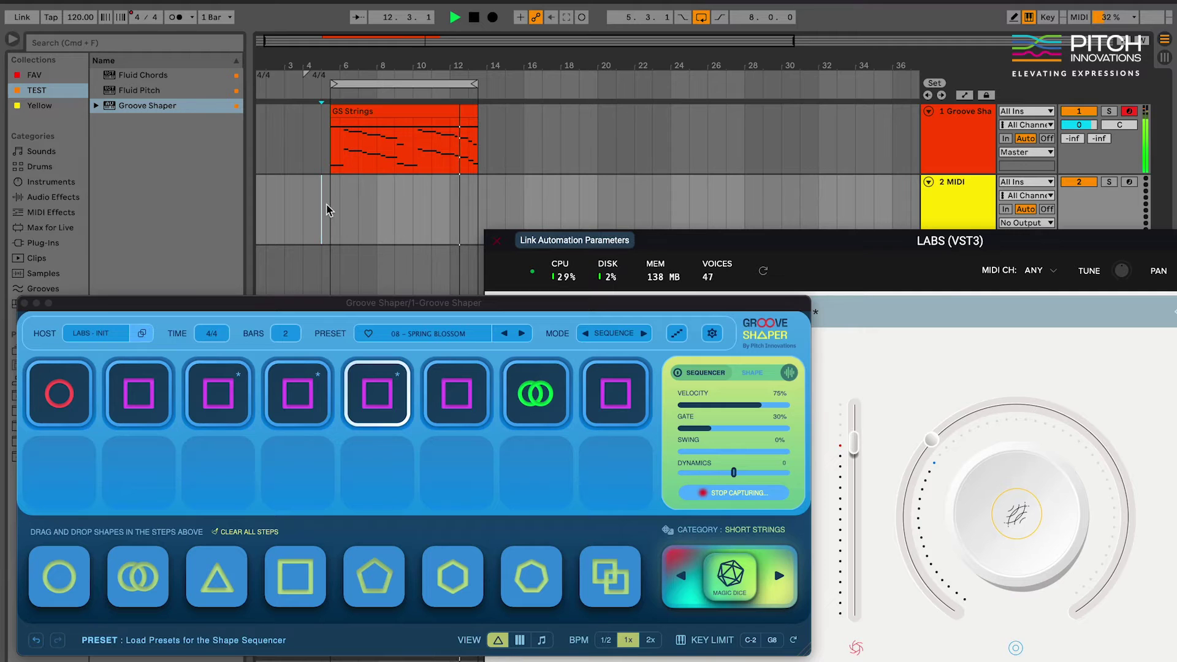
pyautogui.click(766, 491)
# Drop the capture onto the 2 MIDI track, accept the tempo import, and view its notes
pyautogui.moveTo(727, 492); pyautogui.dragTo(327, 233)
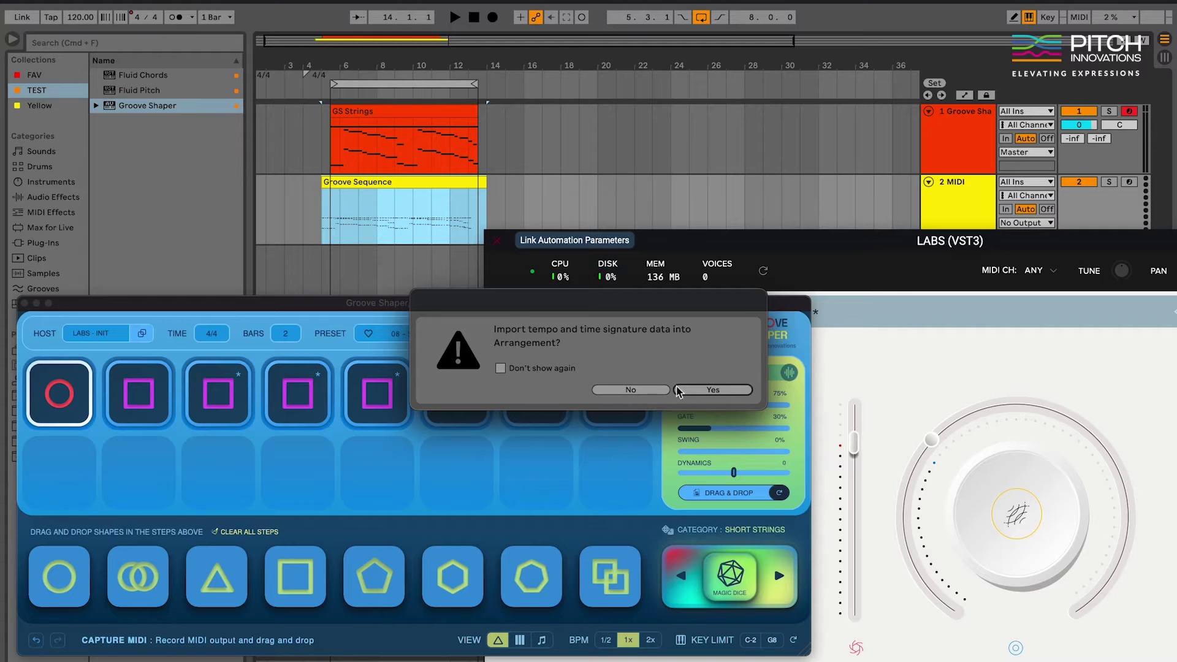
pyautogui.click(678, 390)
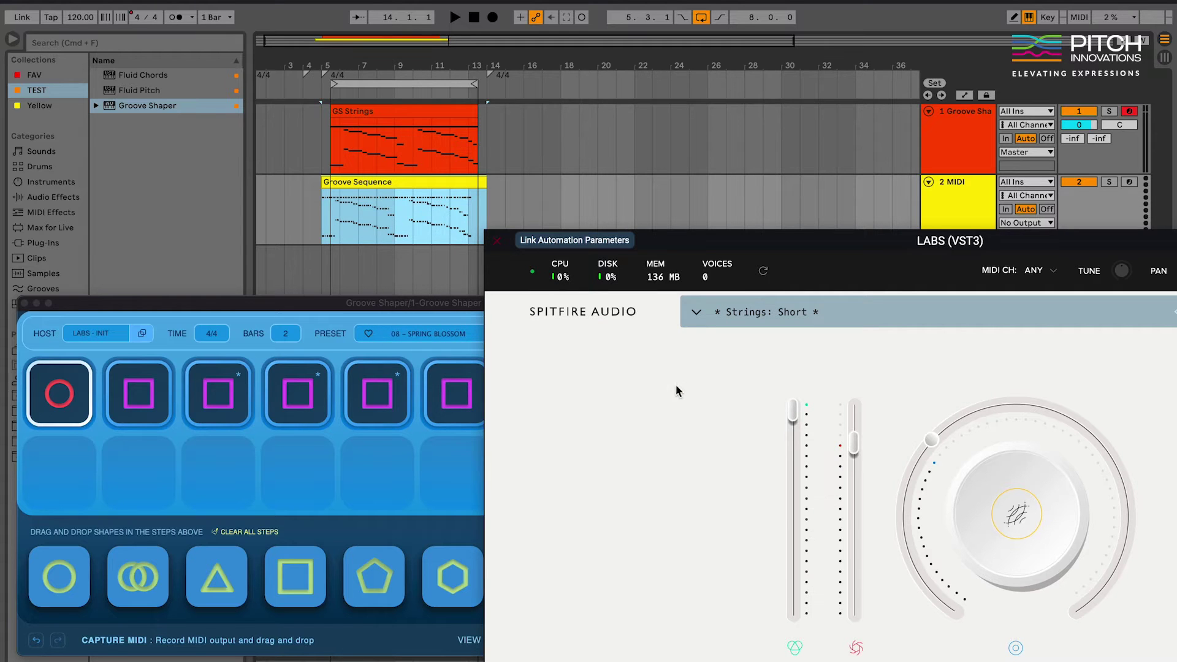
pyautogui.doubleClick(374, 190)
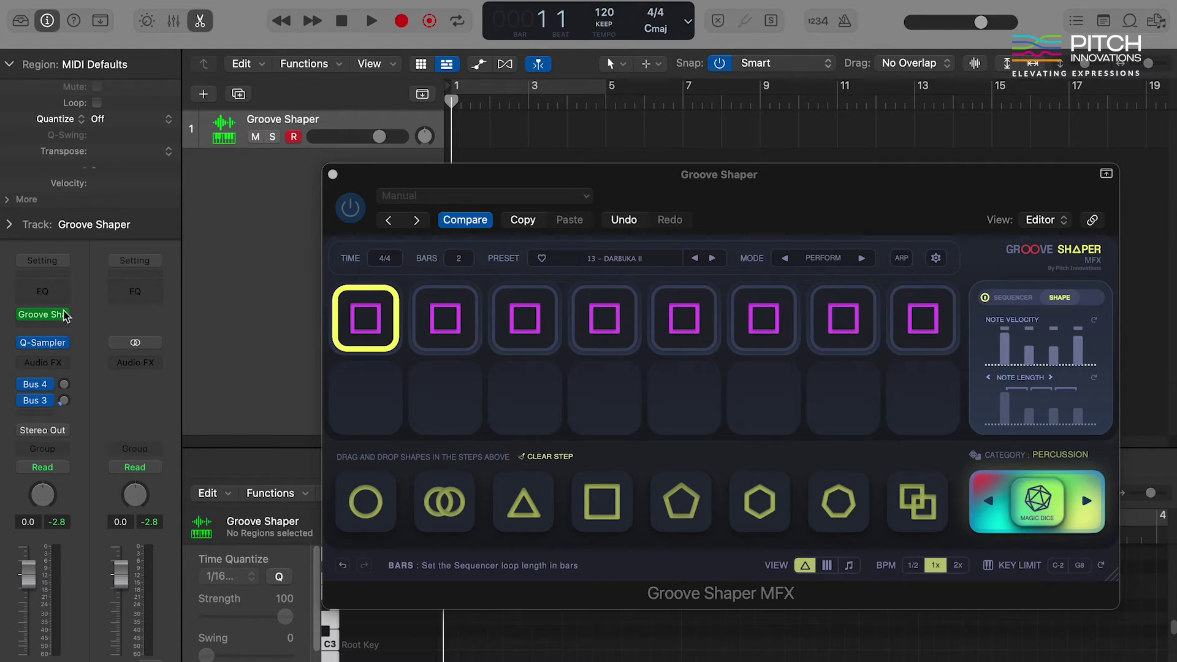
# Choose Record MIDI to Track Here on the Groove Shaper slot and start recording
pyautogui.click(64, 317)
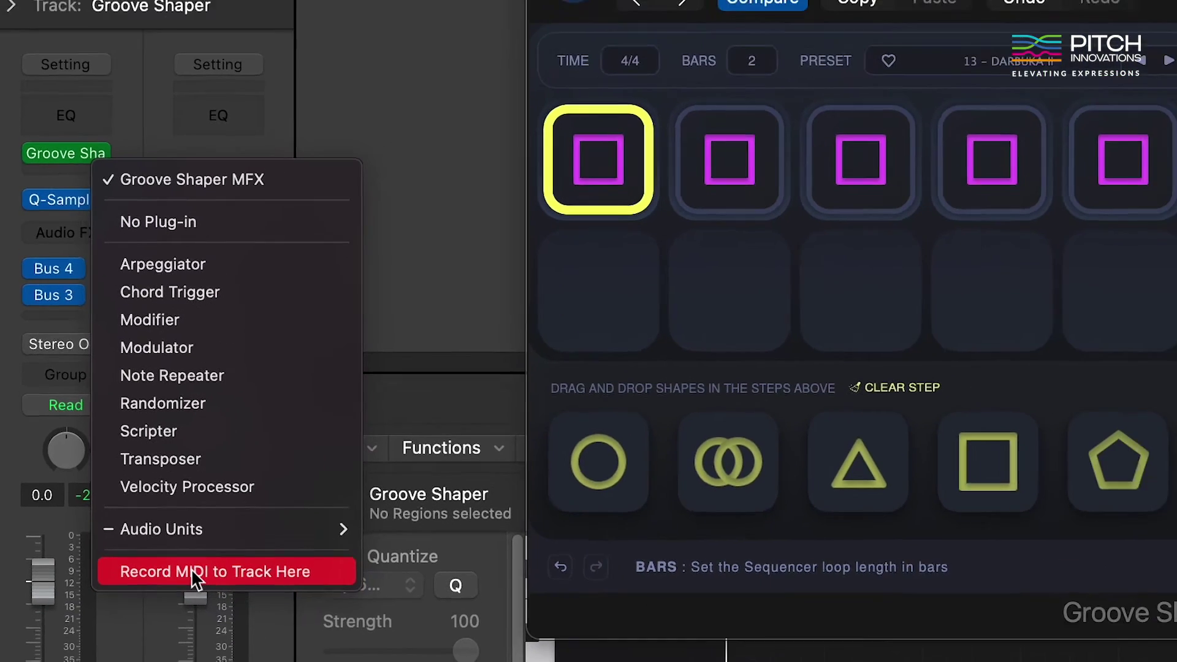
pyautogui.click(190, 571)
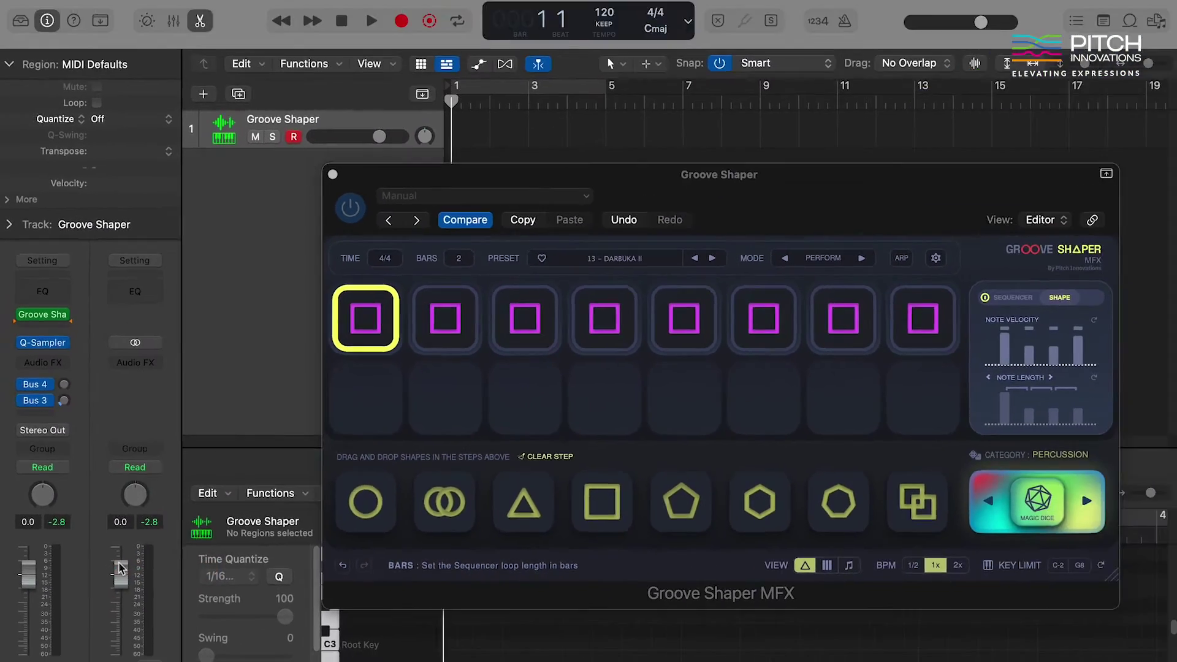
pyautogui.click(401, 20)
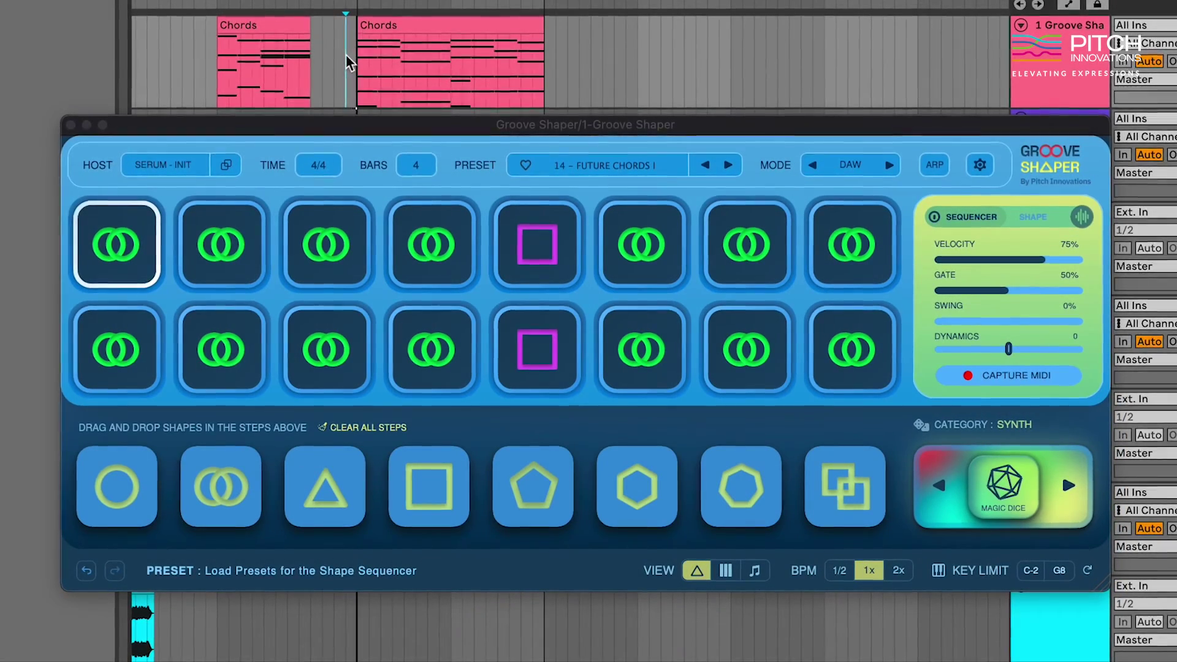
# Play the chord pattern and roll Magic Dice twice for fresh random step patterns
pyautogui.press('space')
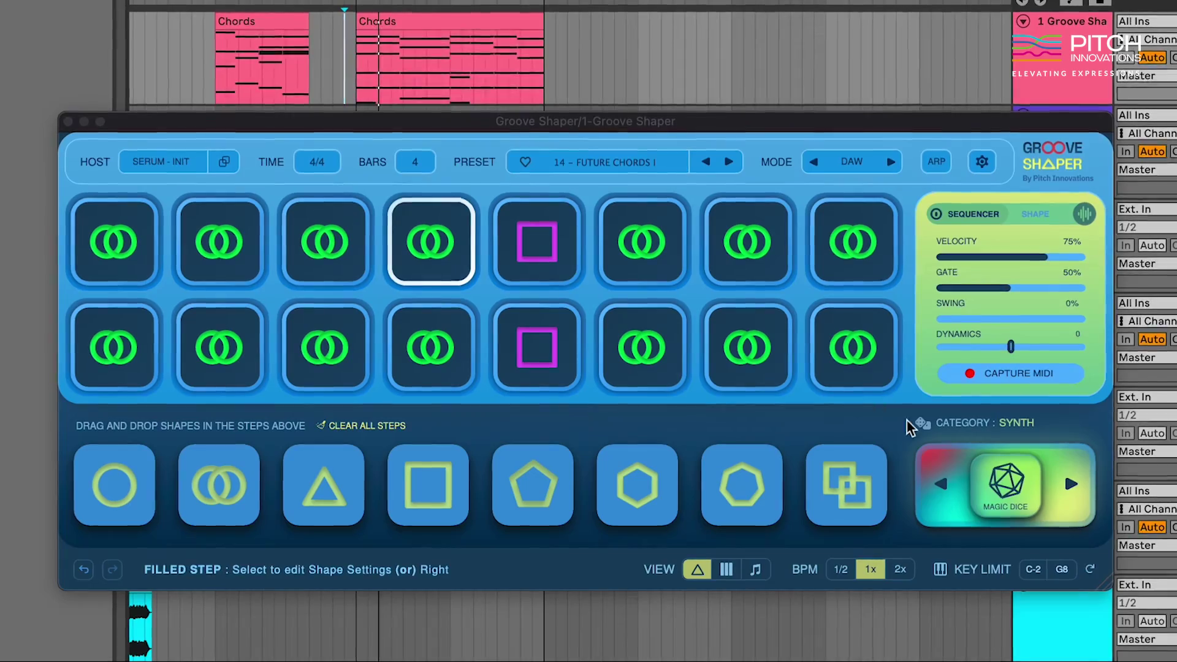
pyautogui.click(992, 512)
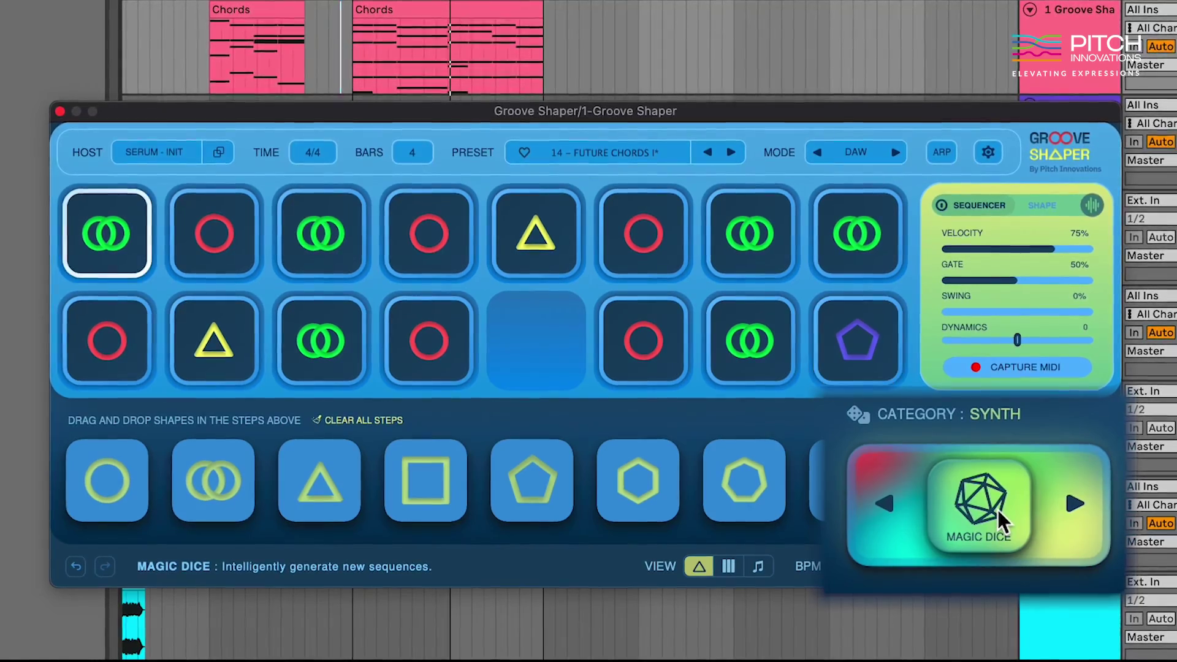
pyautogui.click(998, 509)
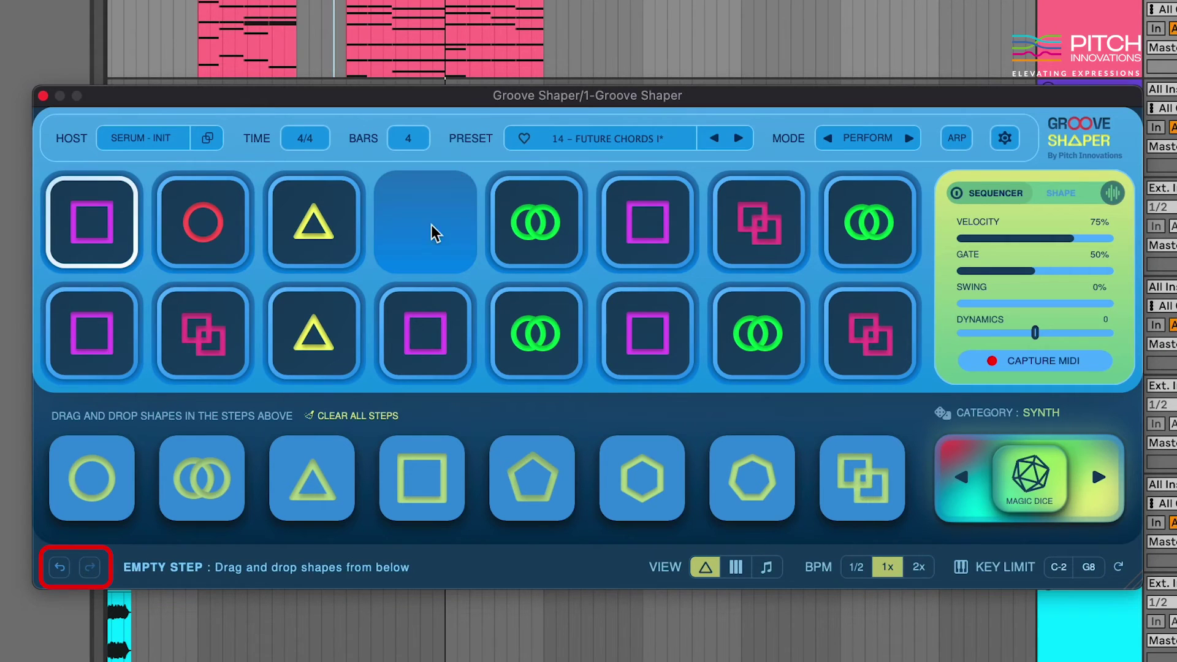
# Clear top-row step 5, then undo twice to restore the removed steps
pyautogui.rightClick(501, 219)
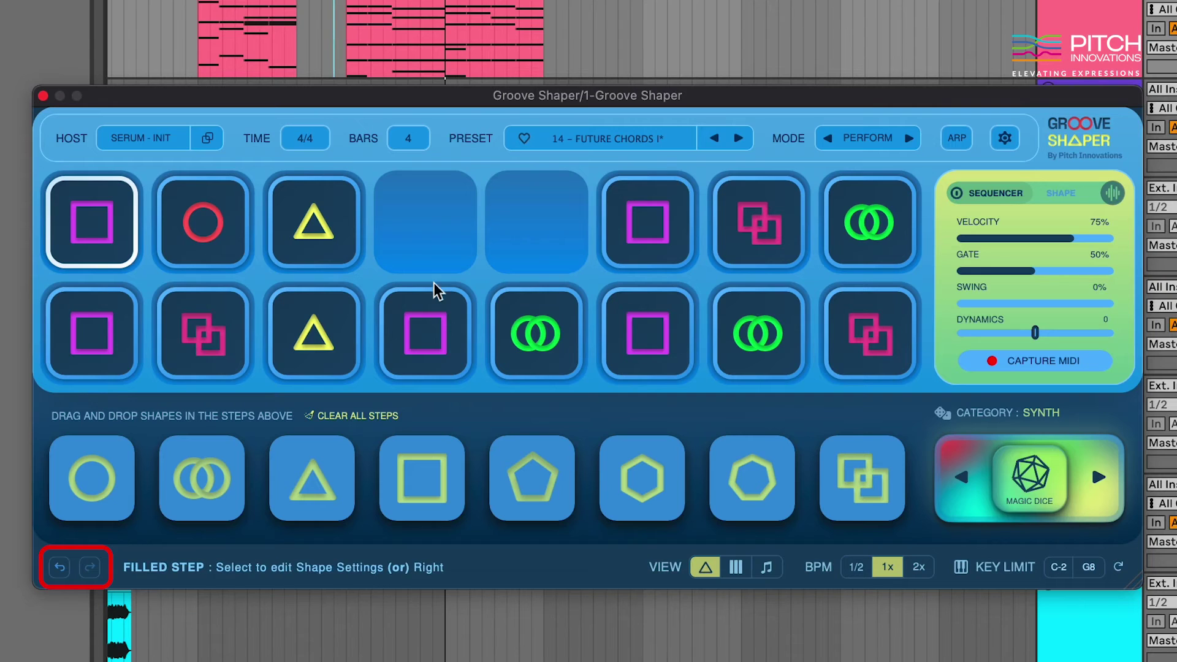
pyautogui.click(61, 567)
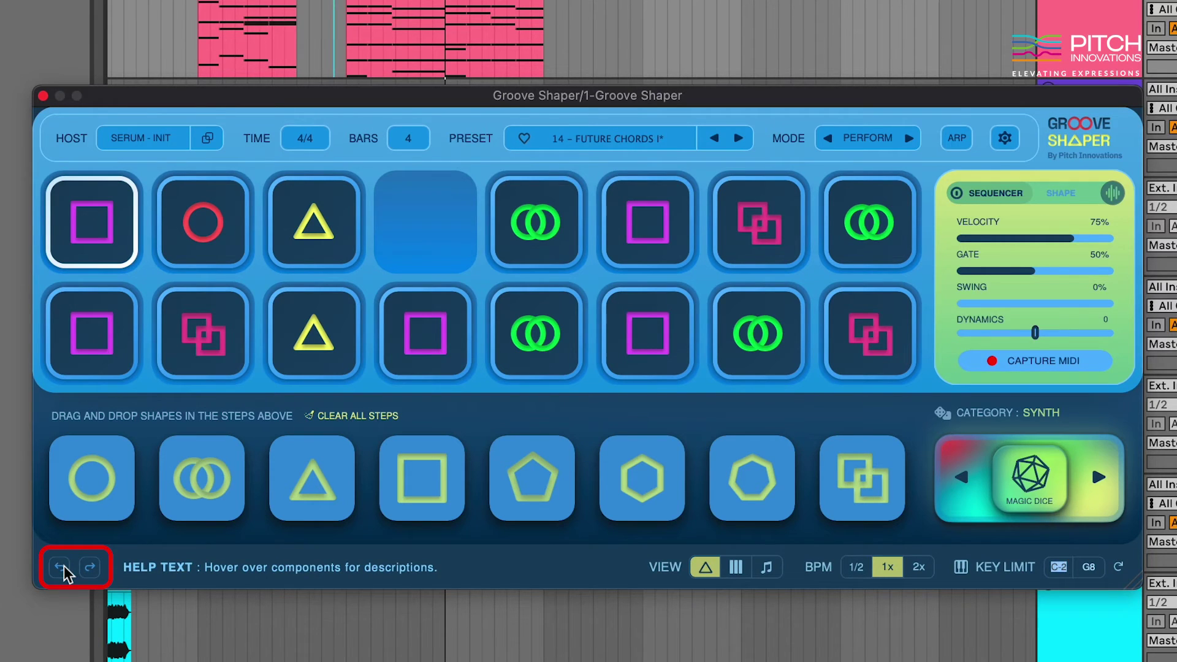
pyautogui.click(63, 566)
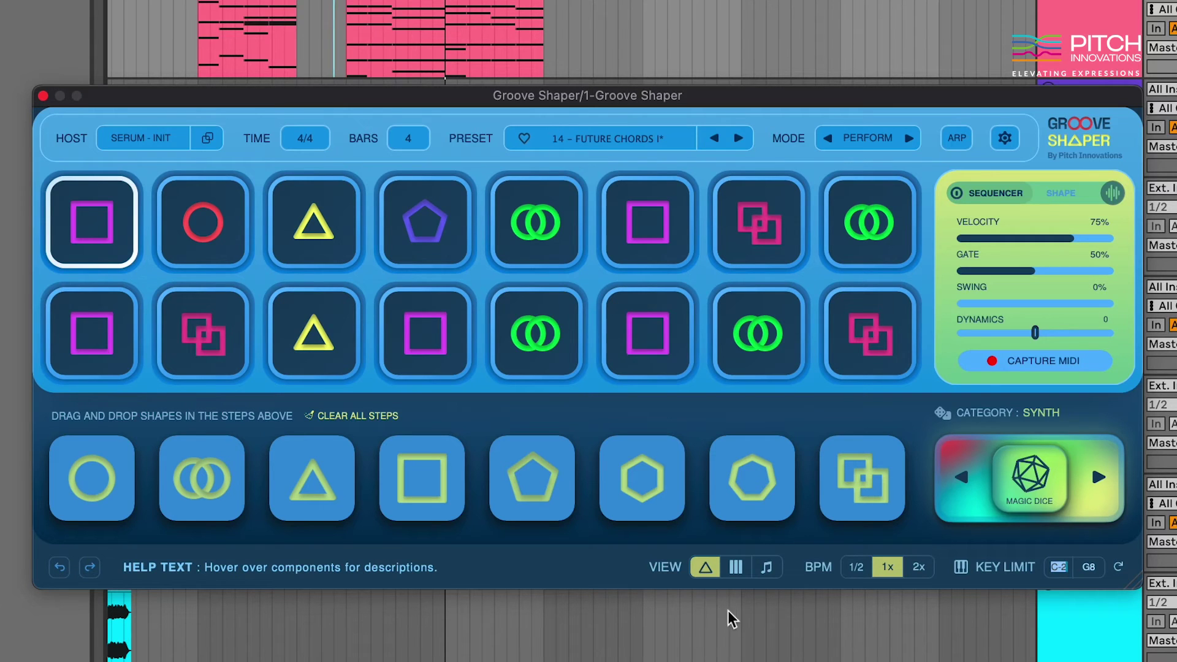
# Show steps as note values and set the playback rate from 1/2 to 2x
pyautogui.click(738, 575)
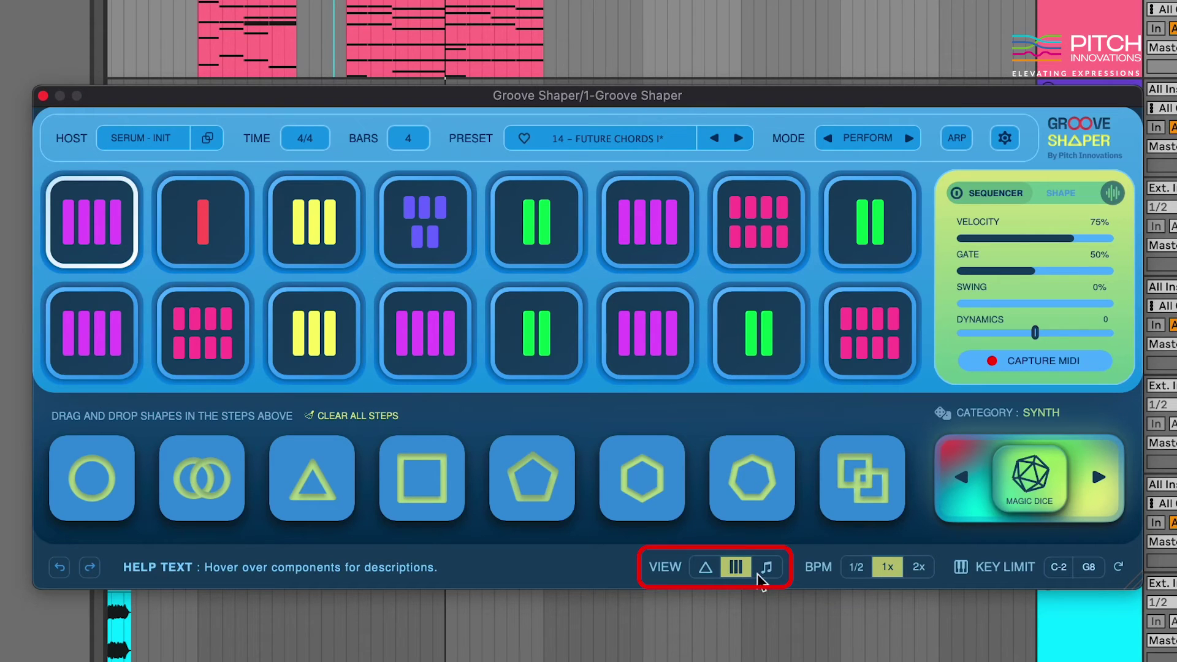
pyautogui.click(768, 571)
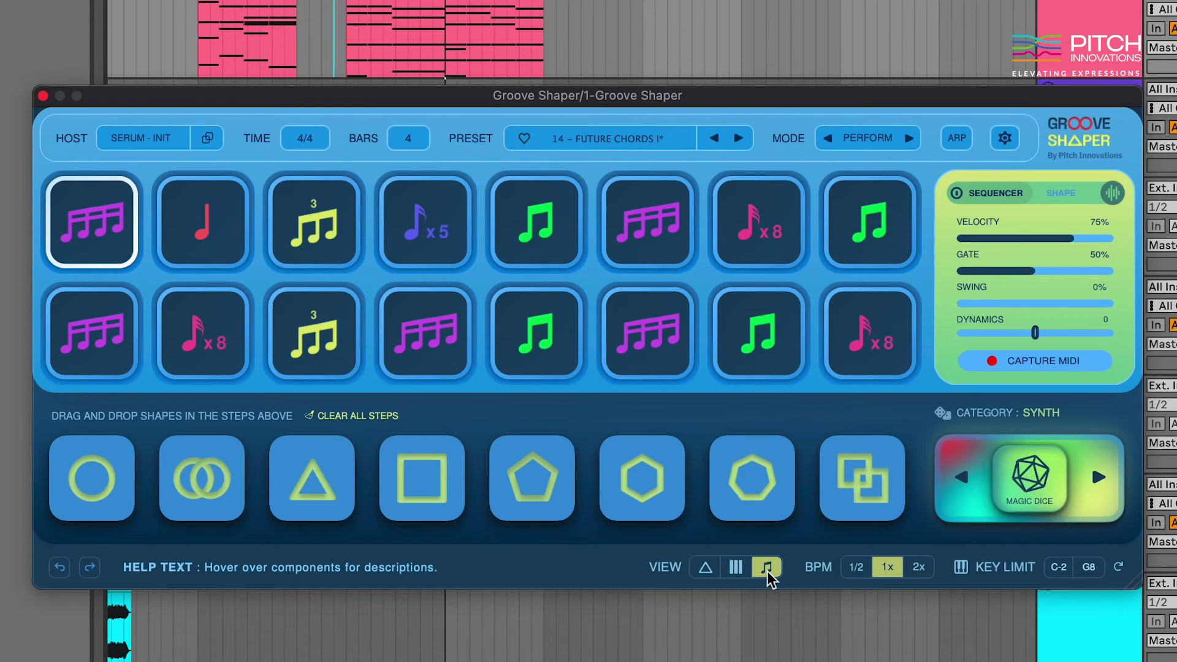
pyautogui.click(857, 571)
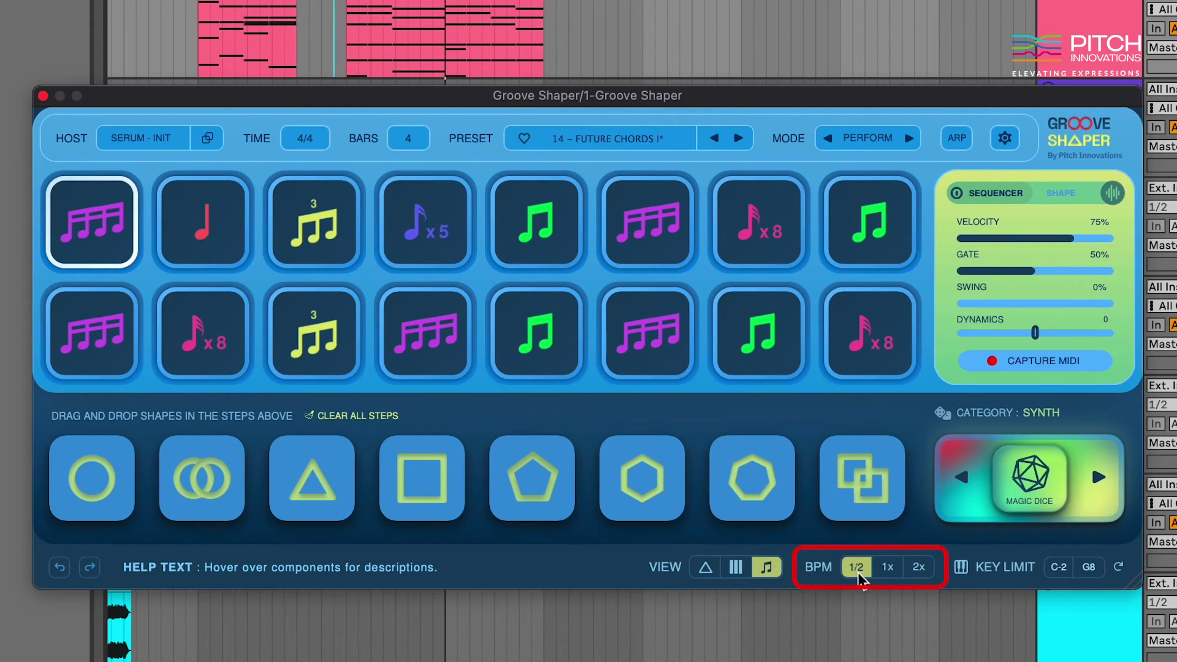
pyautogui.click(920, 569)
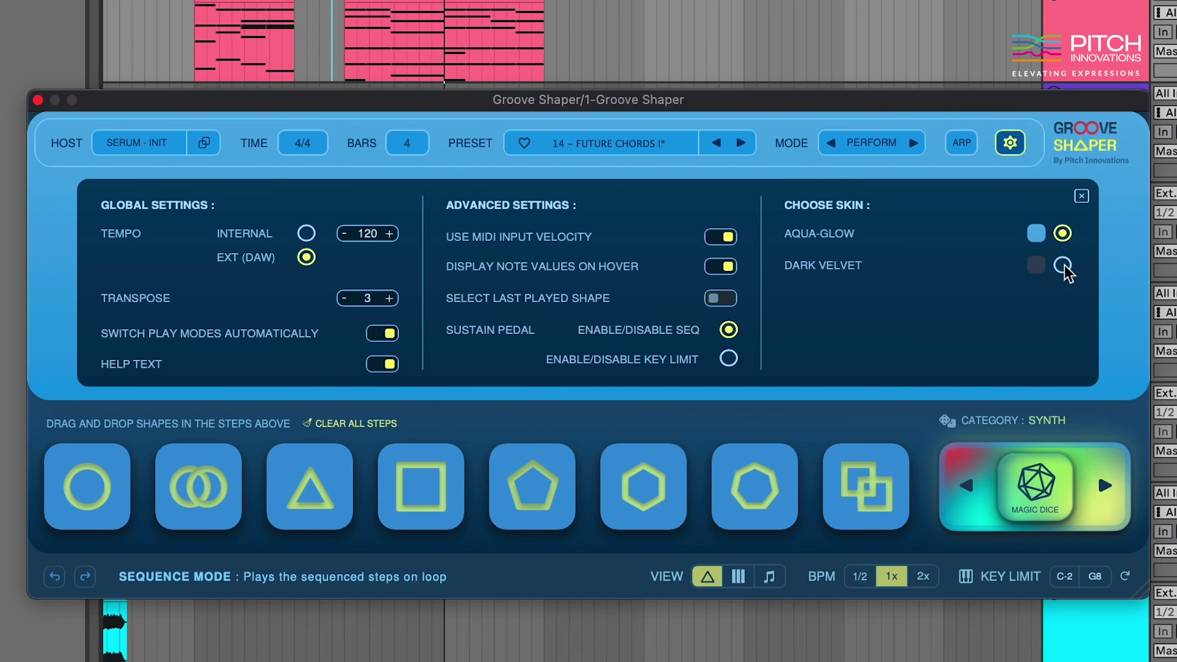
# Select the Dark Velvet option under Choose Skin in Settings
pyautogui.click(1064, 266)
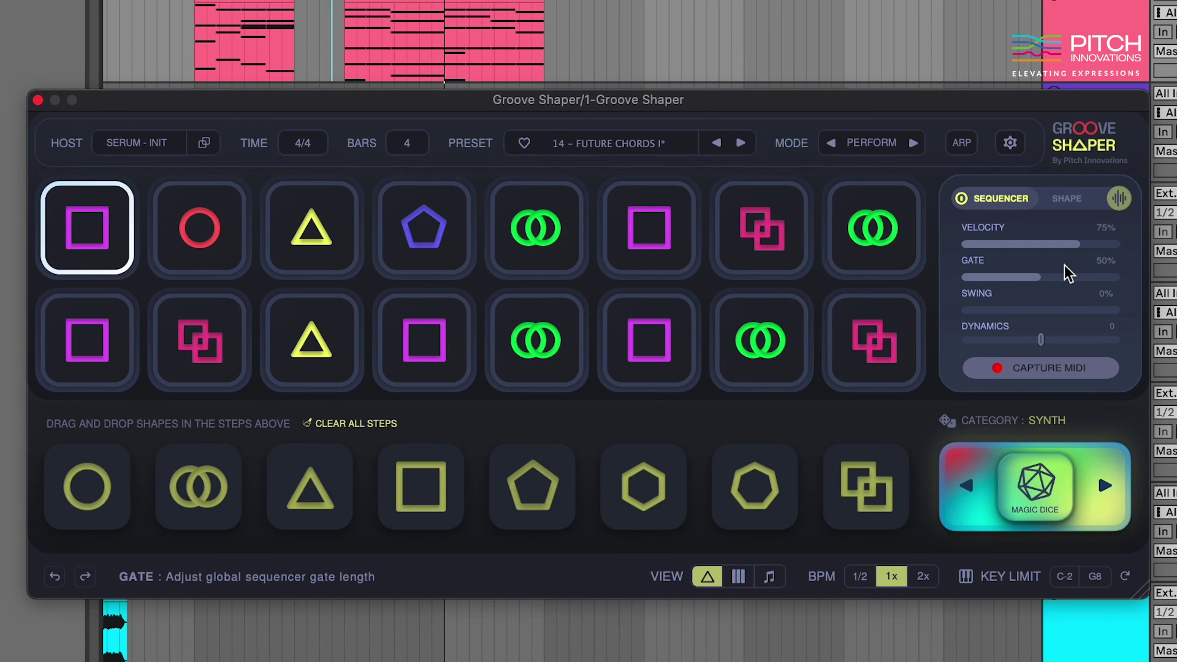